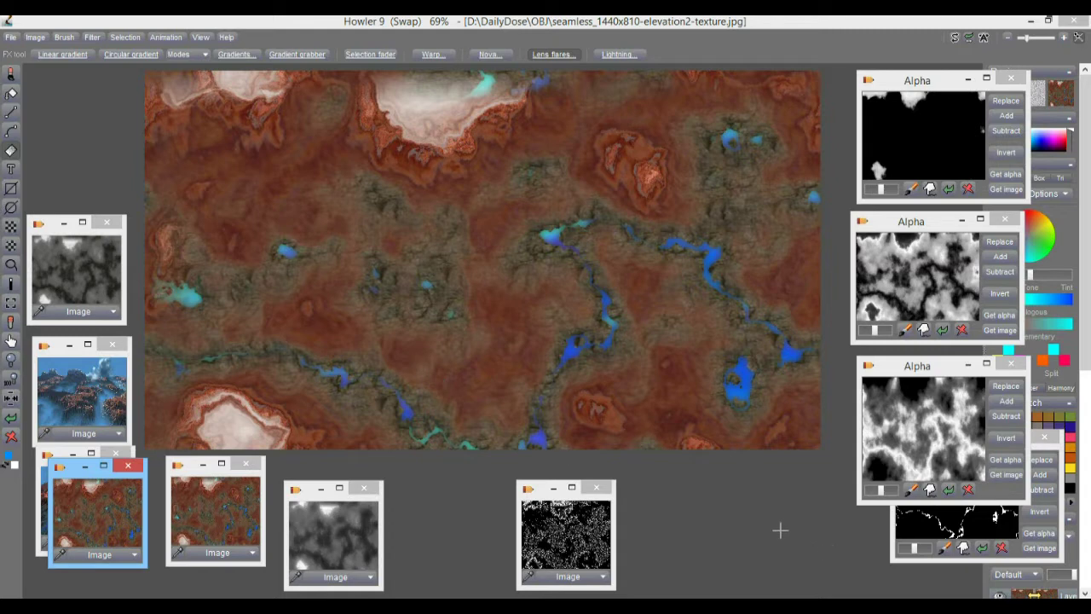
- Compare the stored landscape render with the two grayscale elevation maps, ending with the darker elevation map on the canvas
click(90, 385)
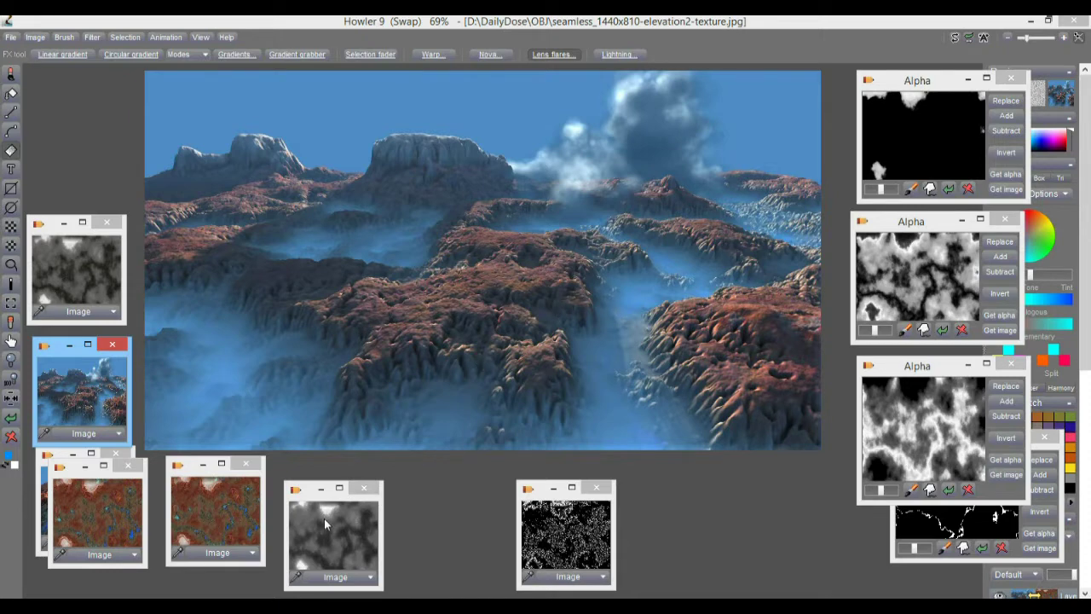
click(340, 546)
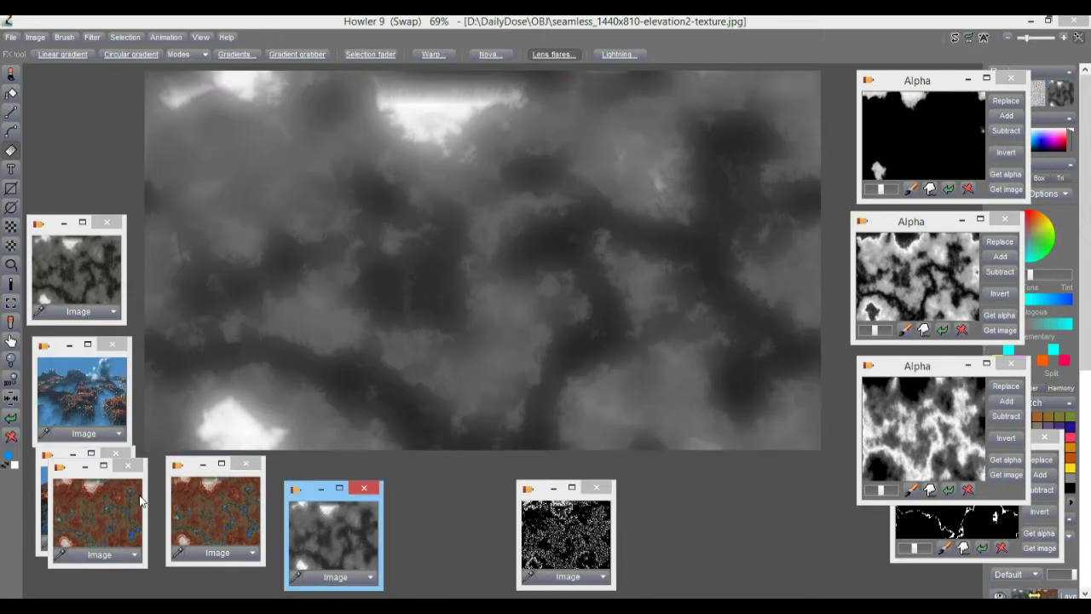
click(82, 270)
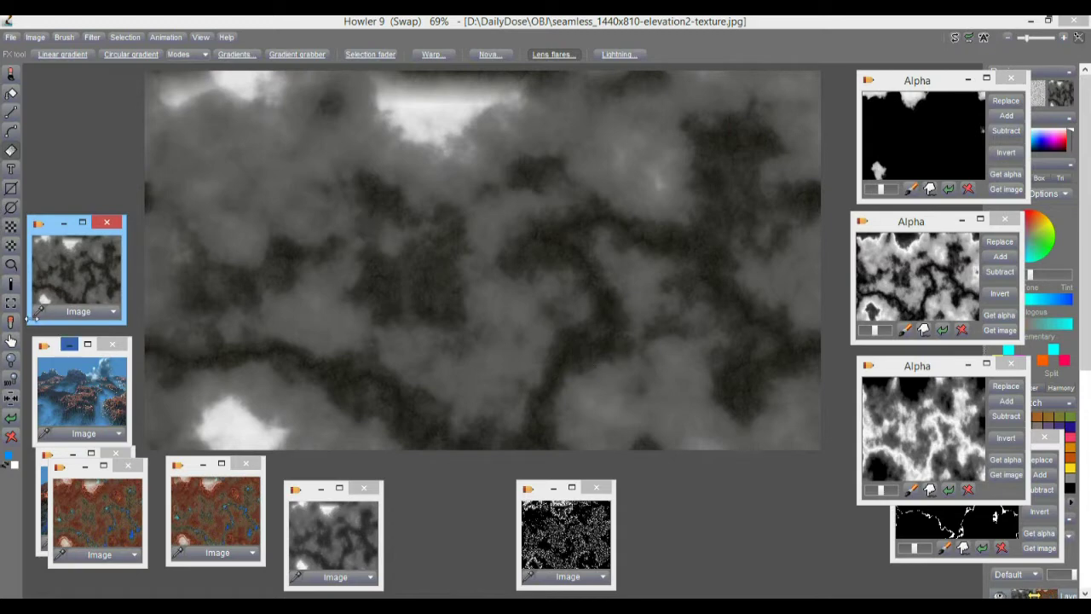
- Open the elevation map in the 3D Designer and adjust the terrain's heading and position slightly
click(92, 37)
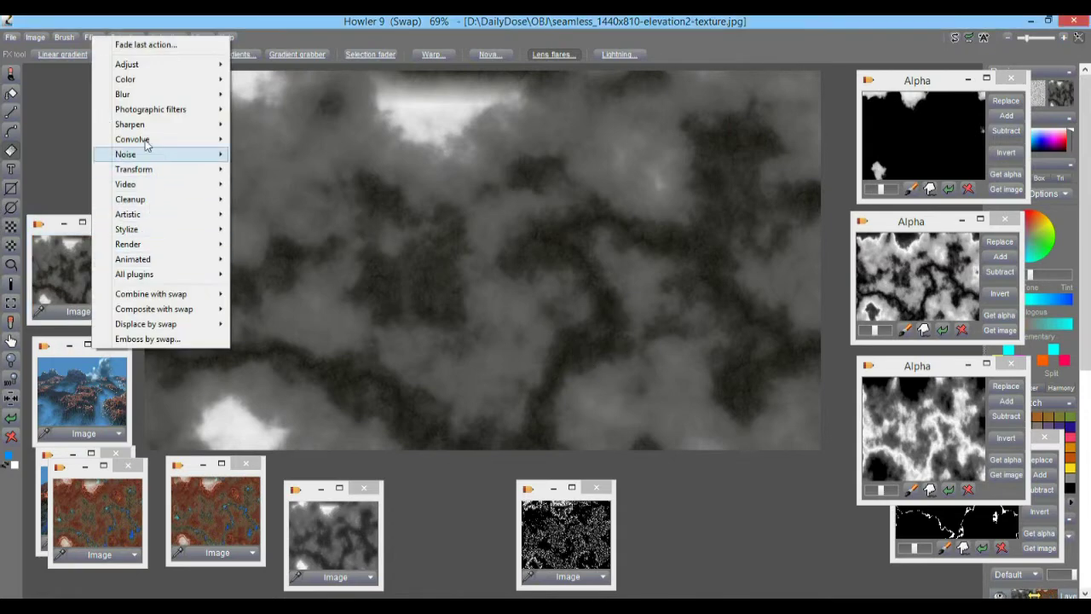
mouse_move(151, 170)
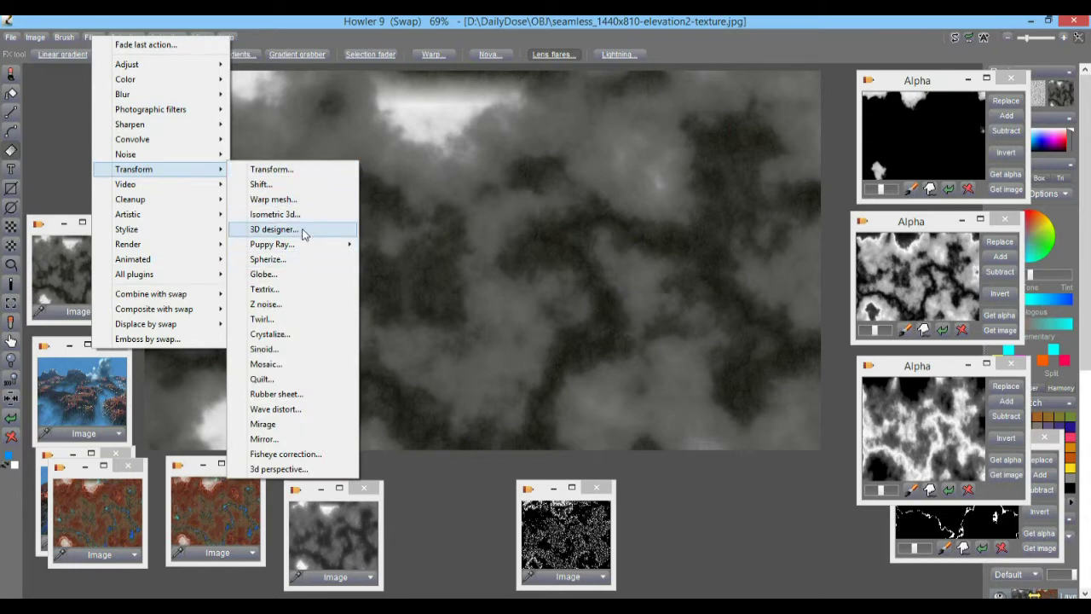
click(275, 229)
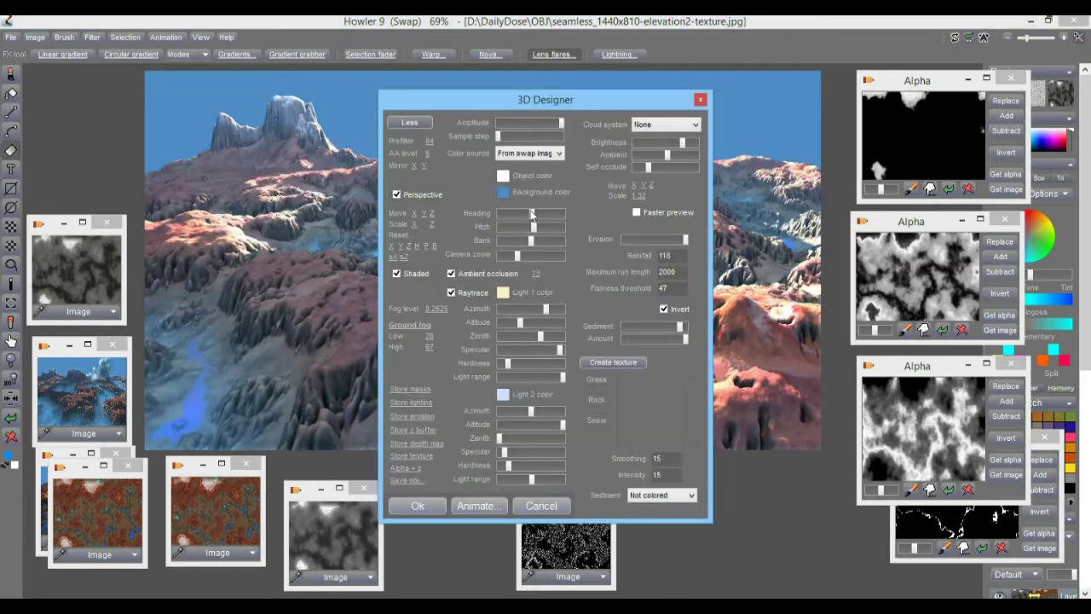
drag(483, 102, 790, 111)
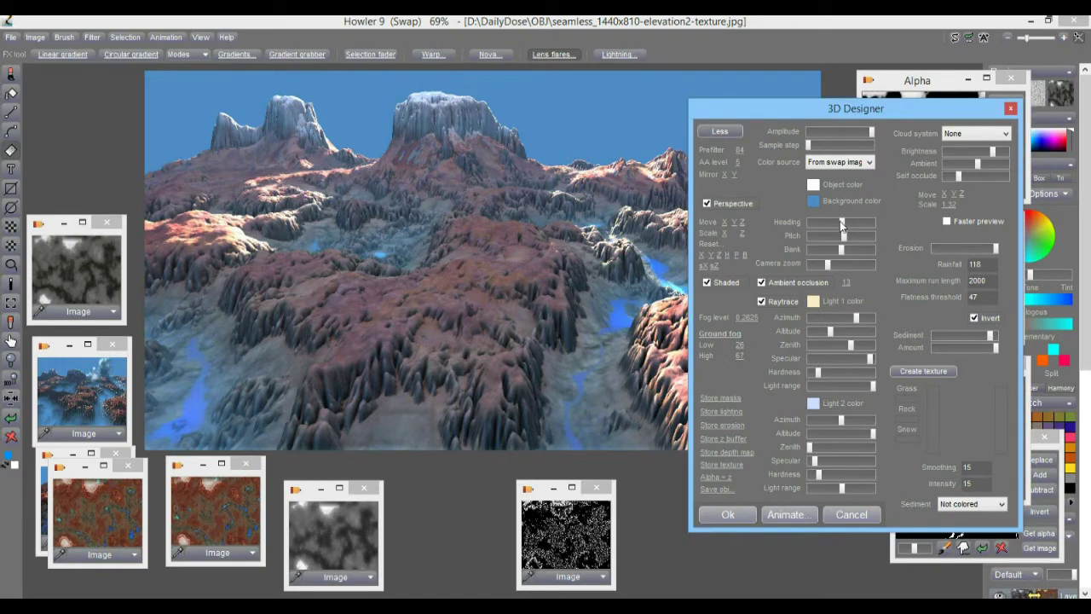
mouse_move(844, 223)
mouse_down()
mouse_move(833, 224)
mouse_move(848, 228)
mouse_up()
drag(740, 222, 743, 223)
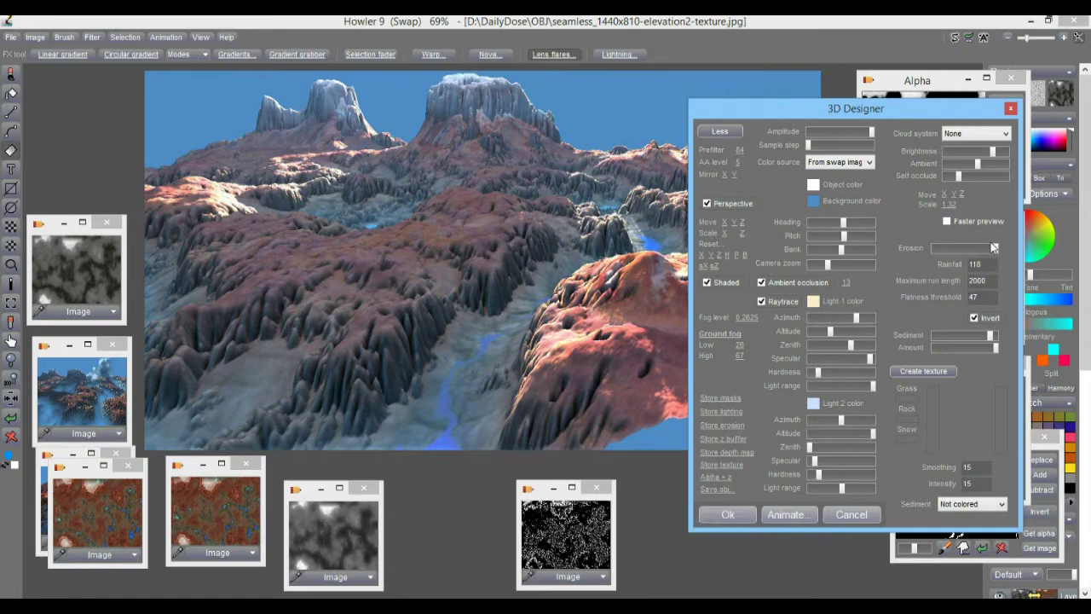
- Try different erosion and sediment amounts on the terrain, ending with maximum erosion and sediment at about three quarters
drag(991, 335, 956, 340)
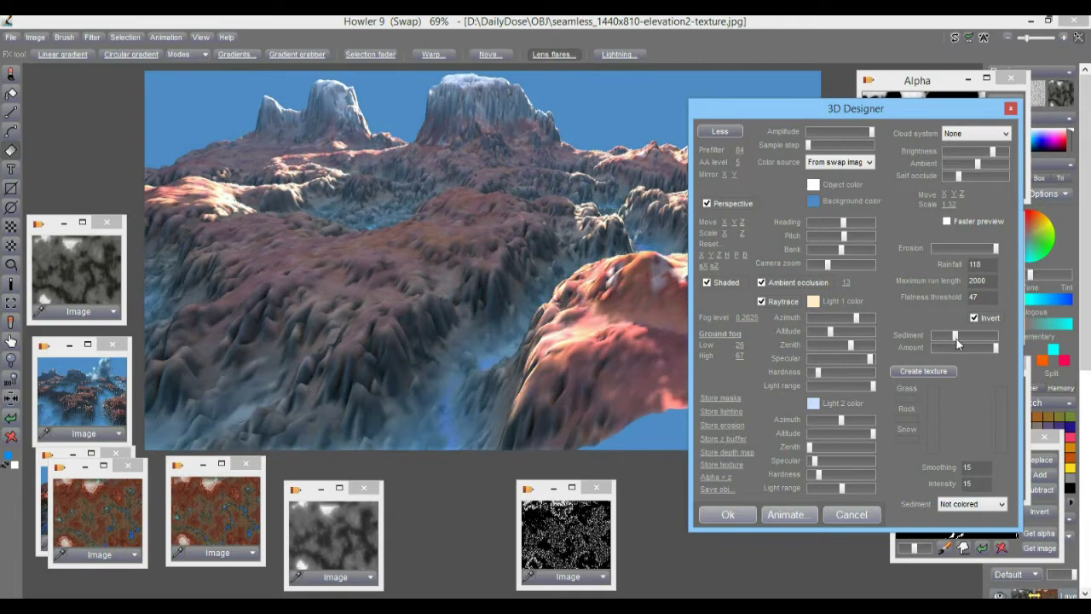
drag(995, 248, 936, 253)
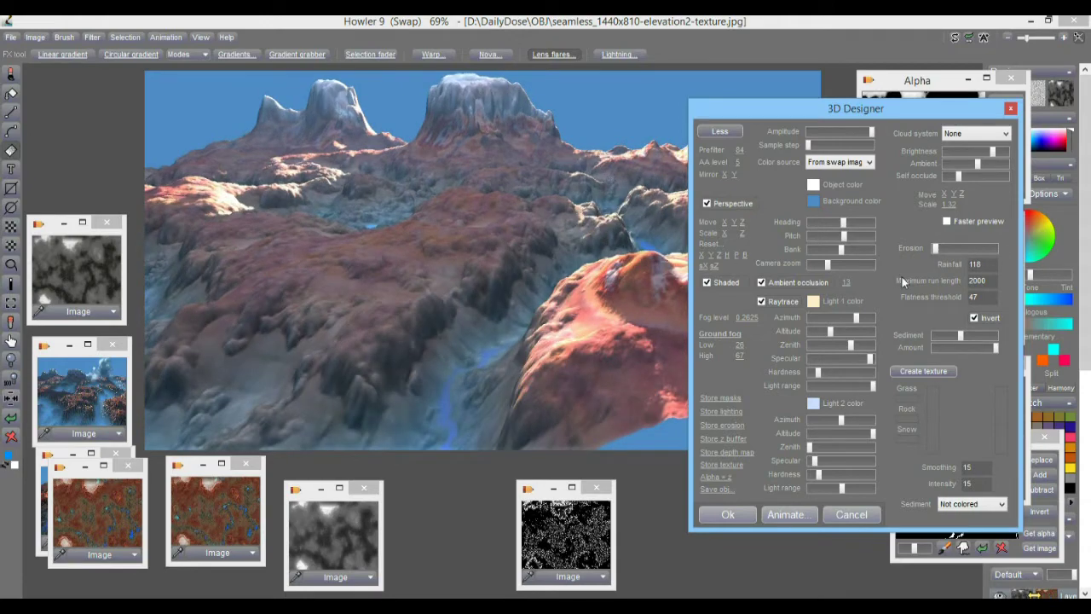
drag(941, 248, 998, 249)
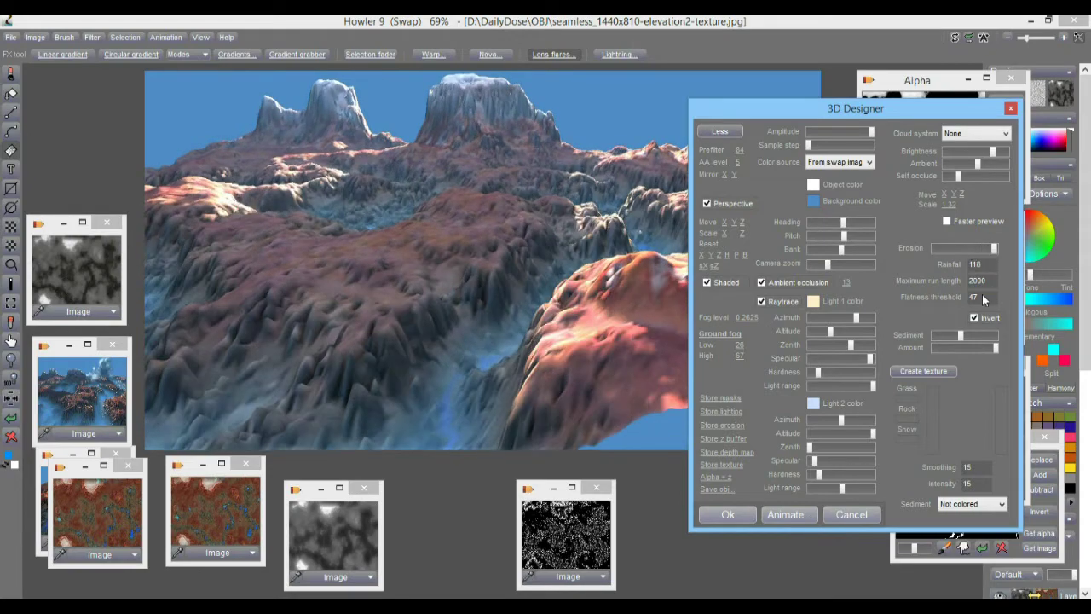
drag(983, 297, 889, 295)
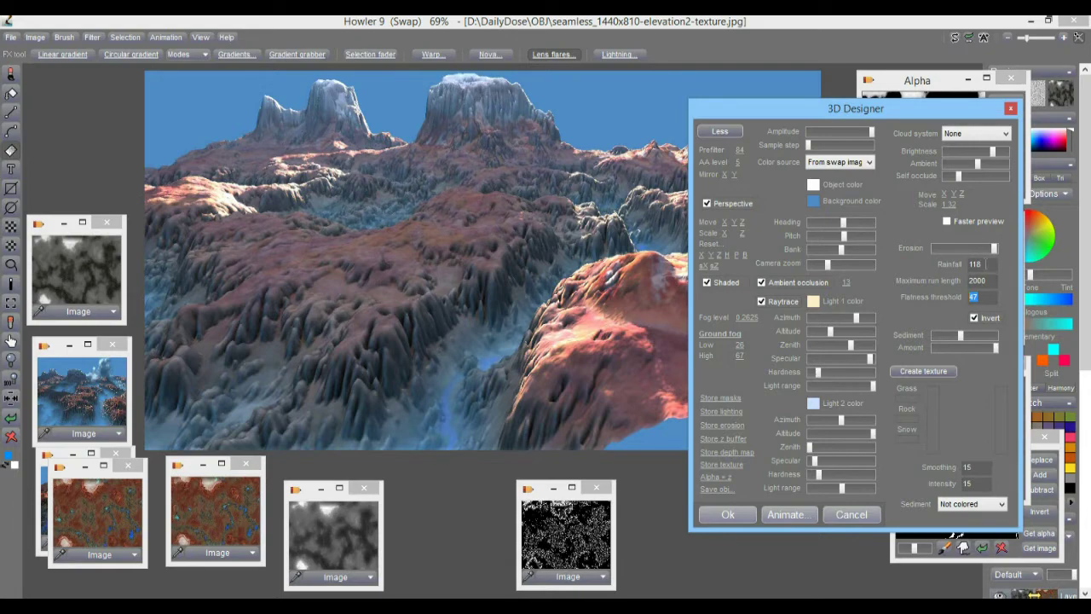
drag(982, 264, 941, 267)
drag(960, 336, 944, 336)
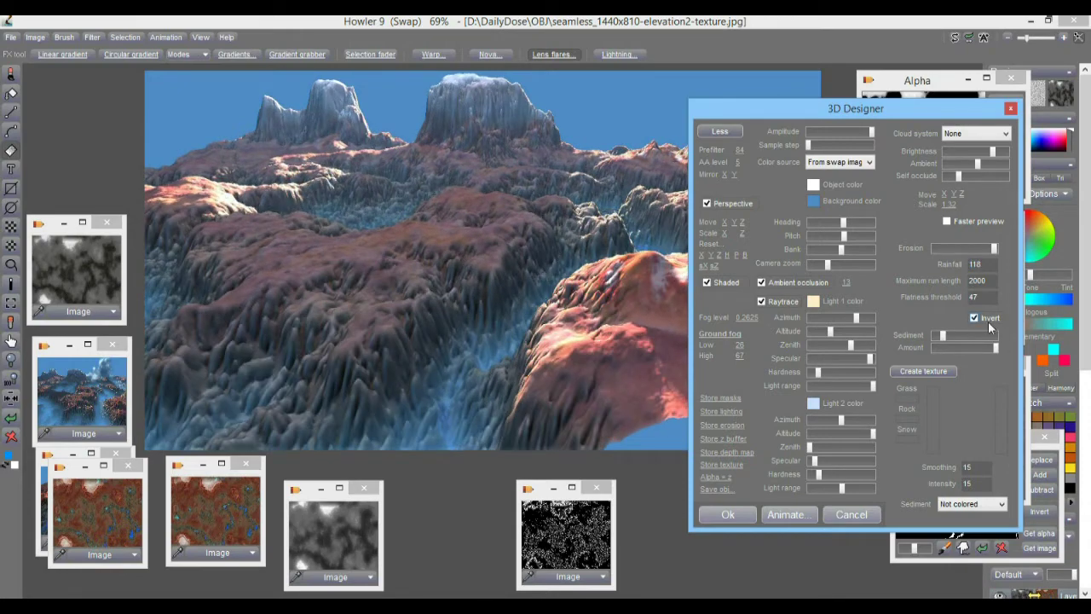
drag(943, 336, 1000, 345)
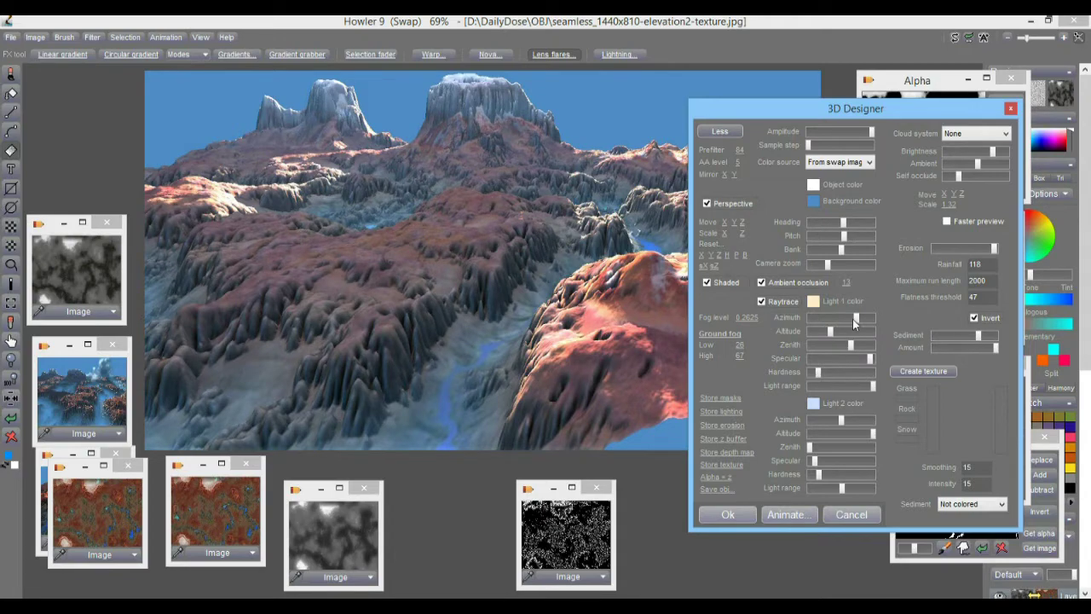
- Lower Light 1's azimuth and altitude slightly and increase Light 2's range a little
drag(856, 320, 847, 328)
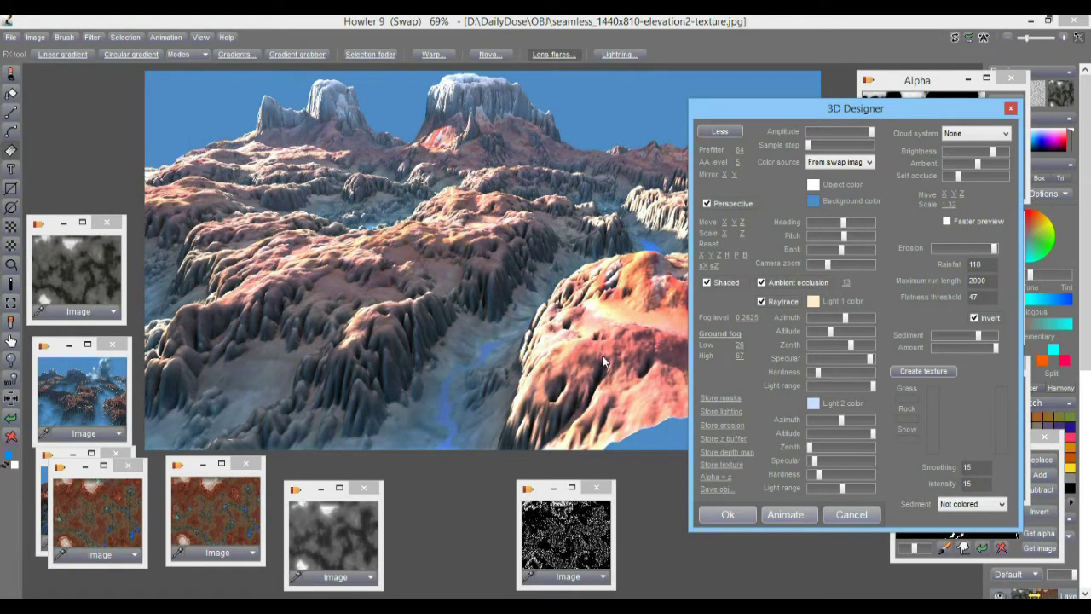
drag(831, 331, 820, 333)
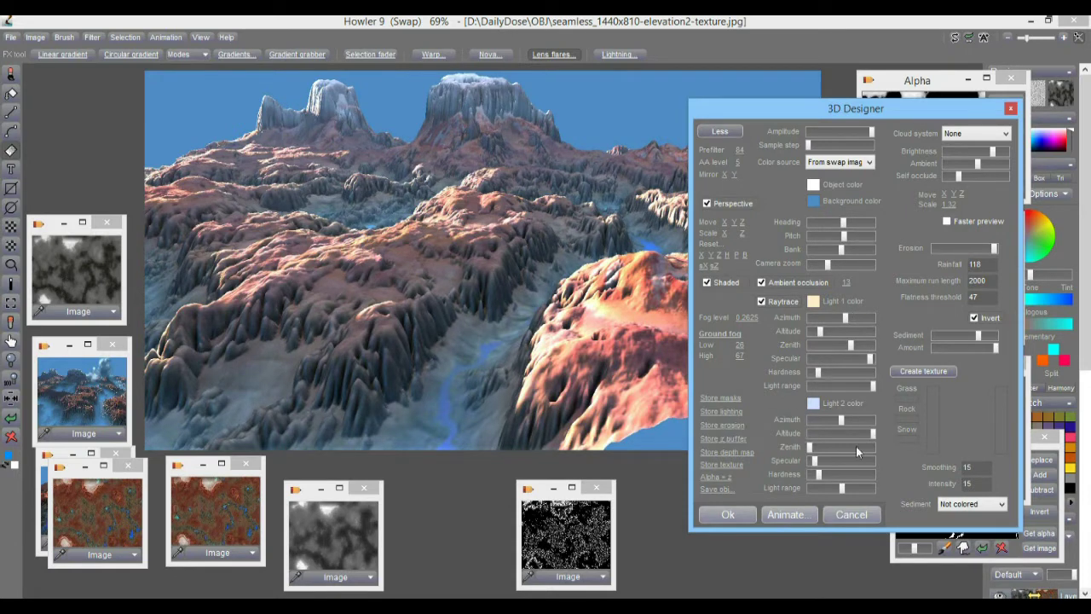
drag(821, 488, 849, 488)
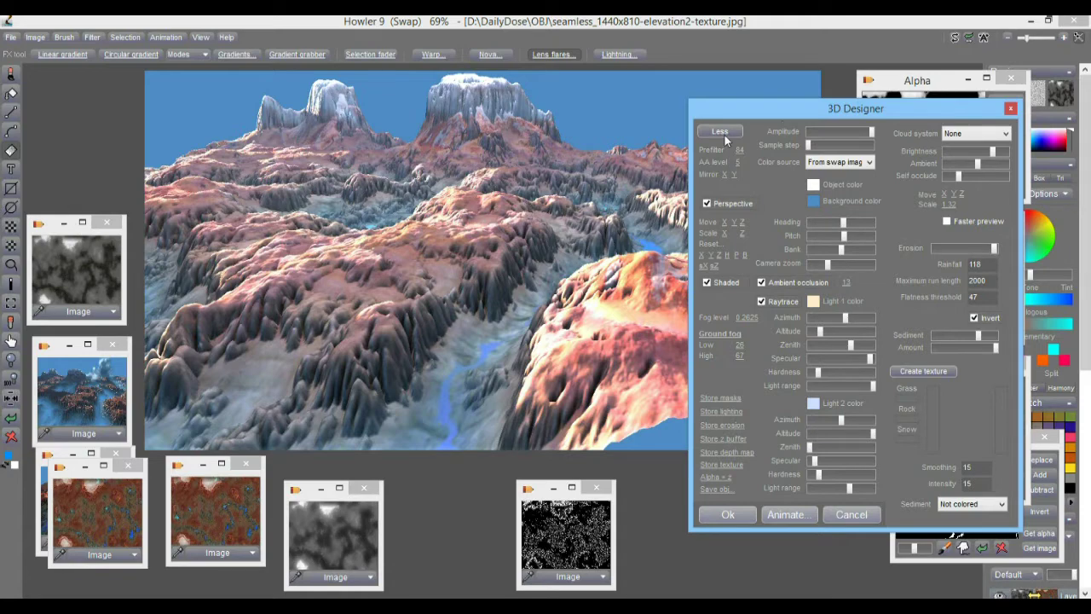
- Try the terrain amplitude at about one third, restore it to maximum, and reframe the terrain with a slight camera zoom change
mouse_move(779, 114)
mouse_down()
mouse_move(1010, 299)
mouse_move(734, 80)
mouse_move(758, 116)
mouse_up()
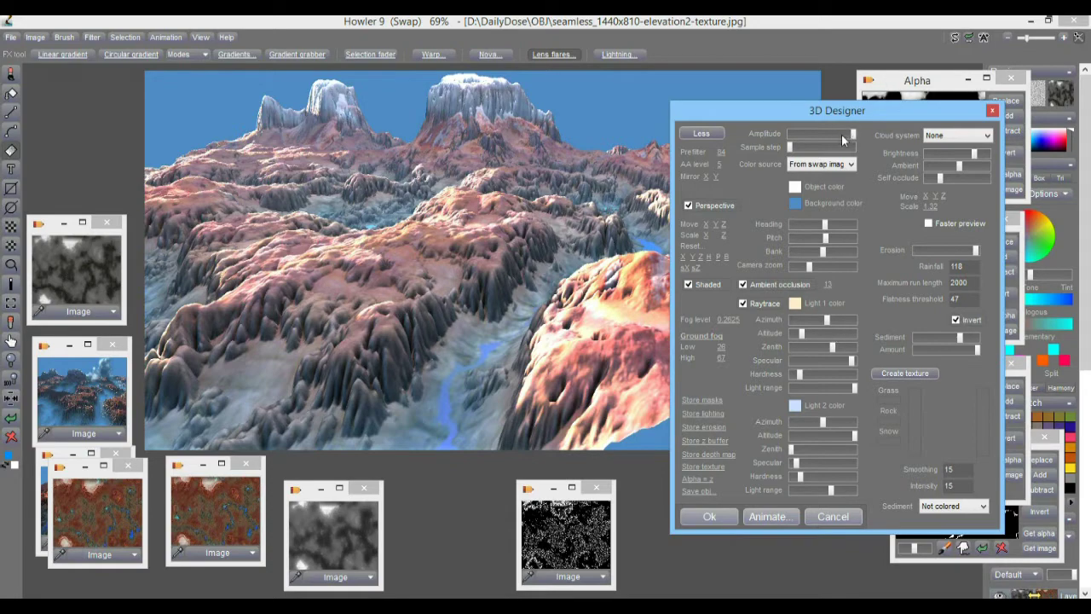
drag(850, 135, 810, 135)
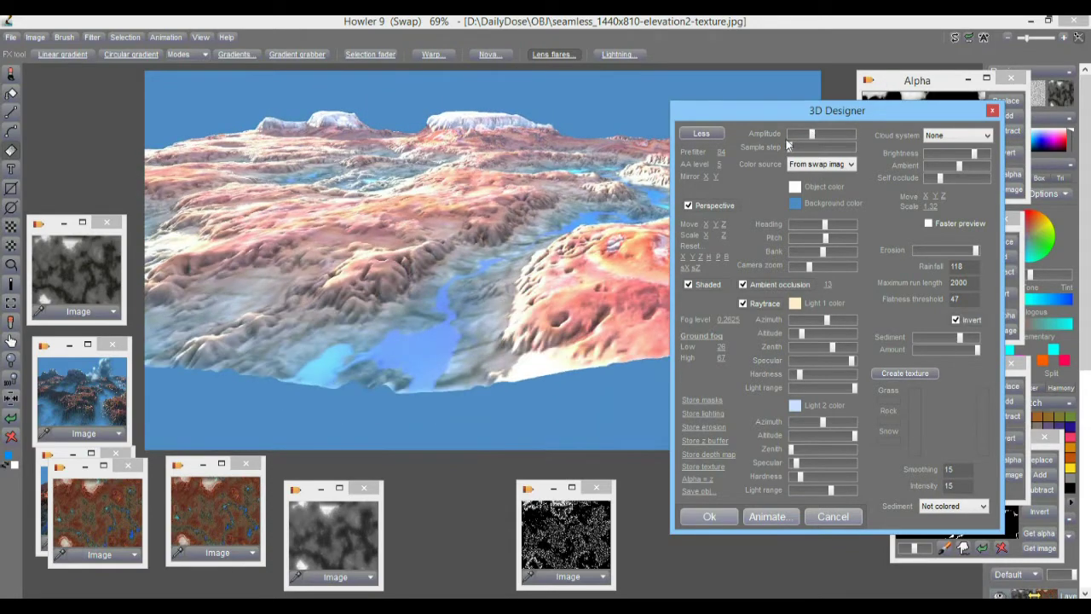
drag(812, 134, 867, 132)
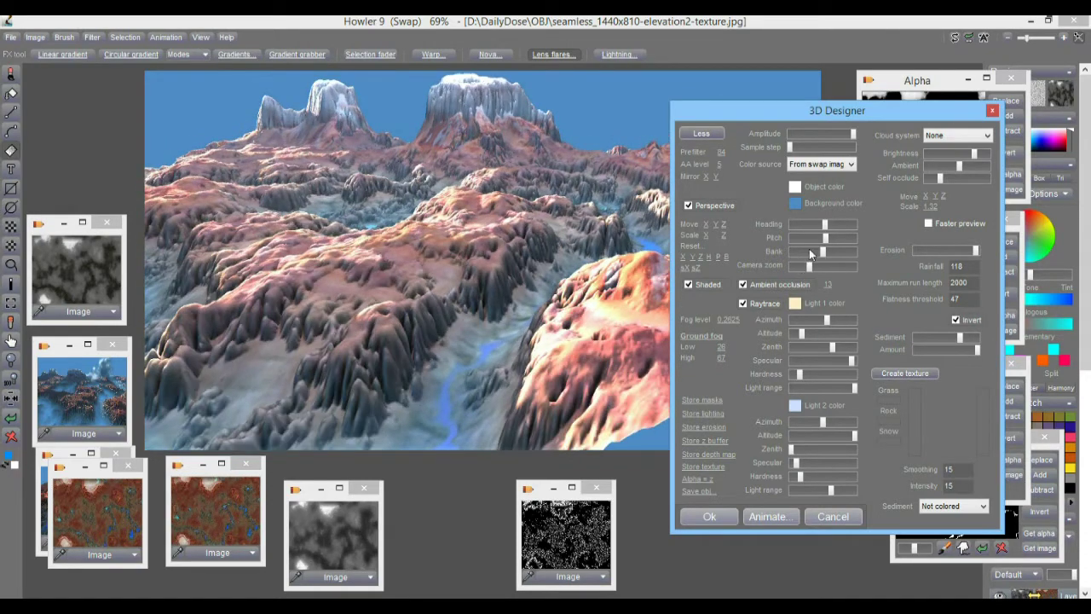
drag(723, 237, 811, 267)
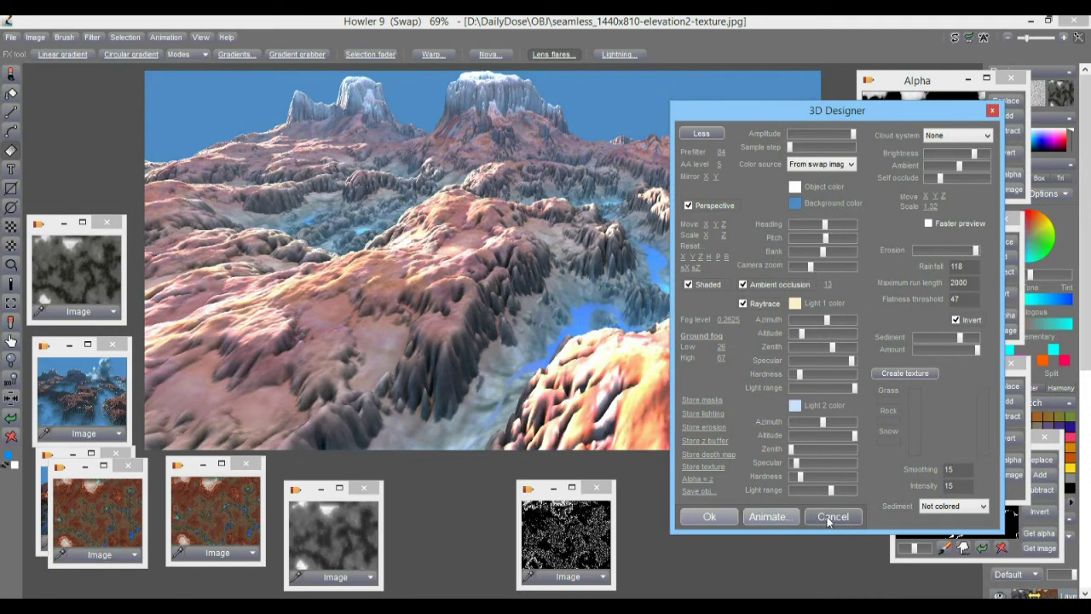
- Bring up the OBJ mesh export options, dismiss them without saving, and close the 3D Designer without applying its changes
click(701, 491)
drag(835, 266, 490, 196)
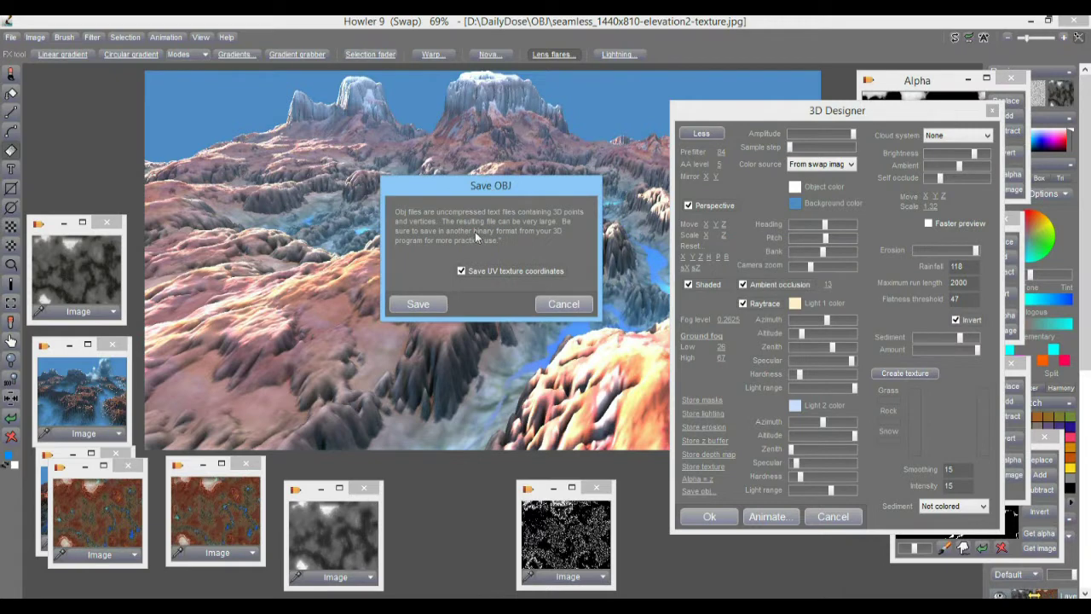
click(564, 305)
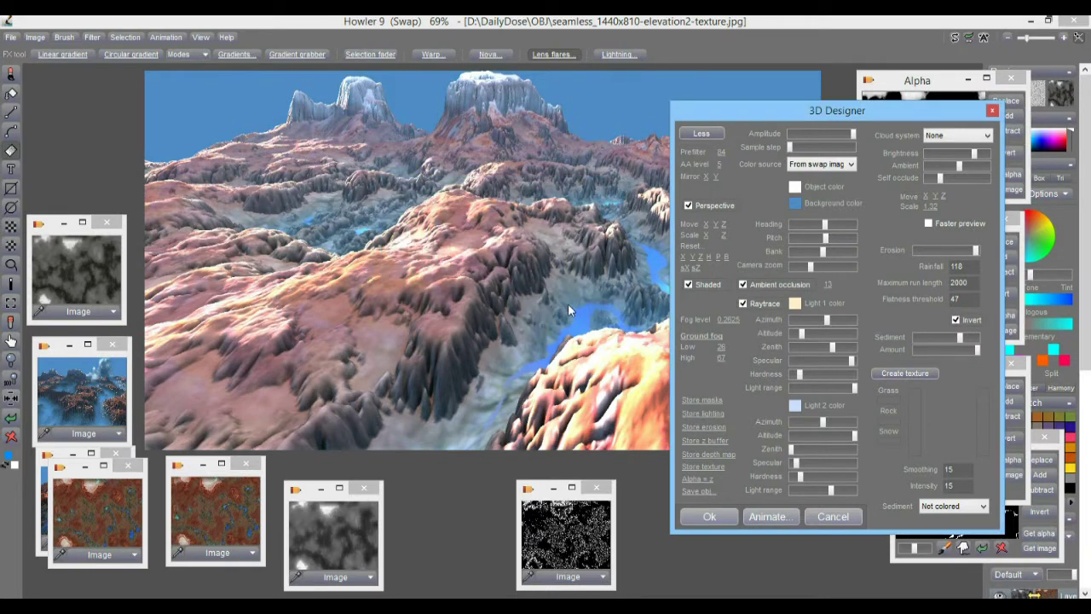
click(832, 517)
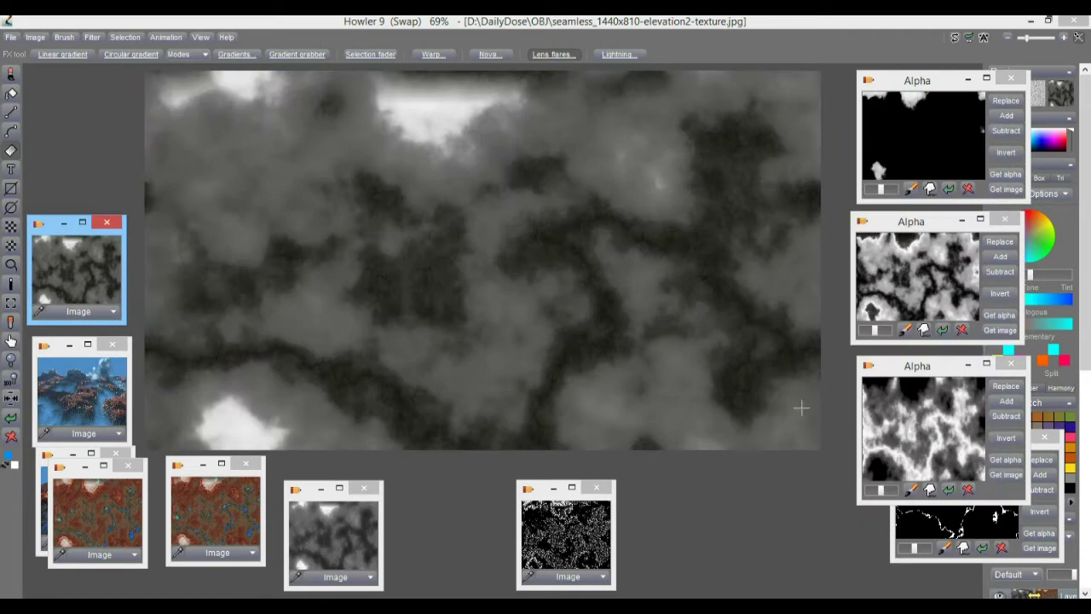
- Switch to Carrara and create a new empty scene of Medium (30 ft) size
key(alt+Tab)
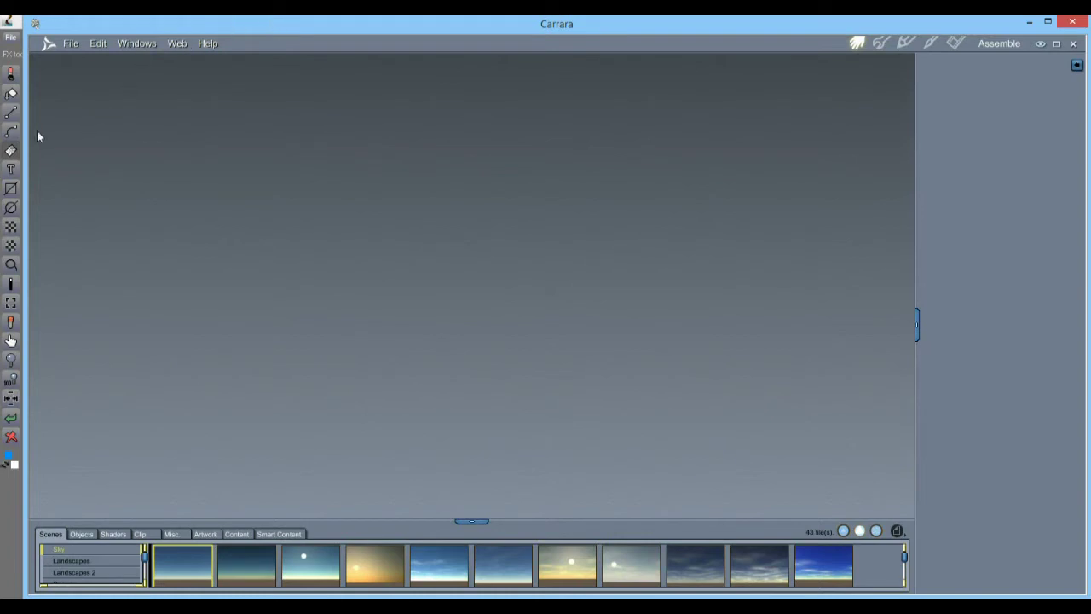
drag(28, 147, 6, 155)
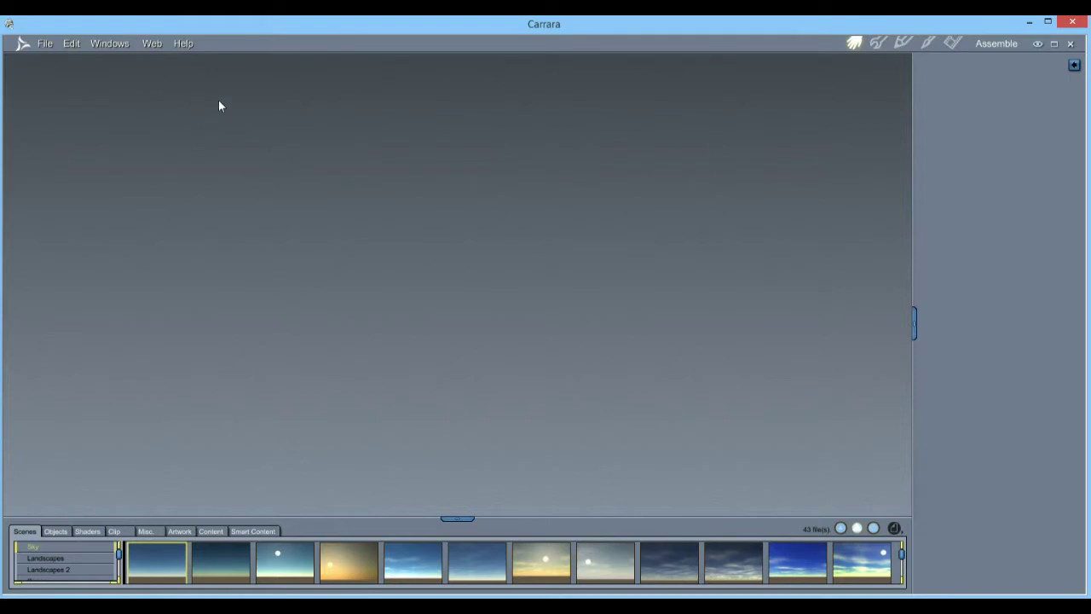
click(45, 44)
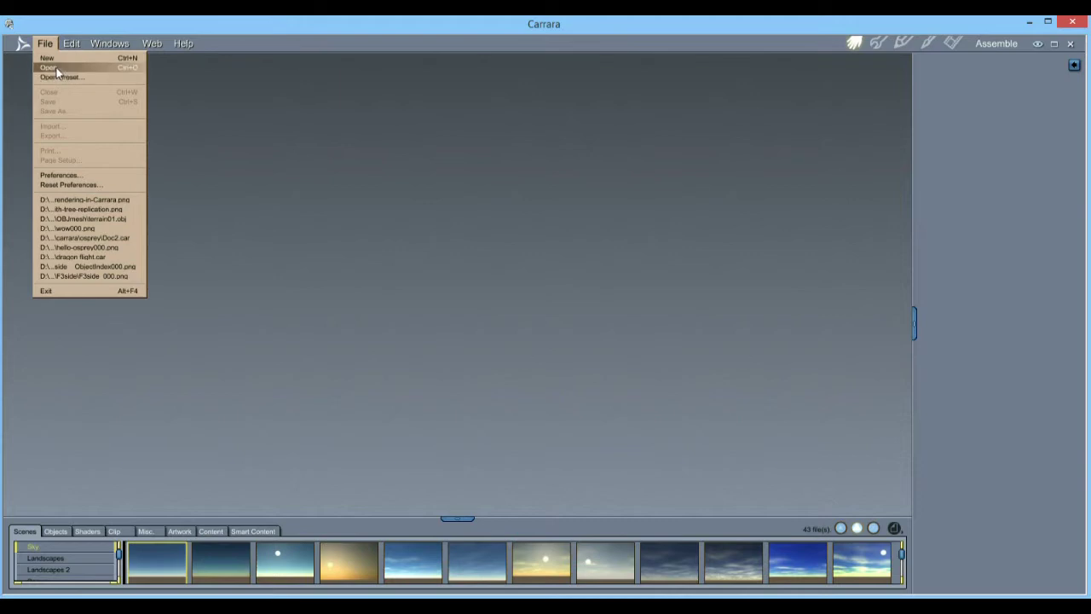
click(49, 58)
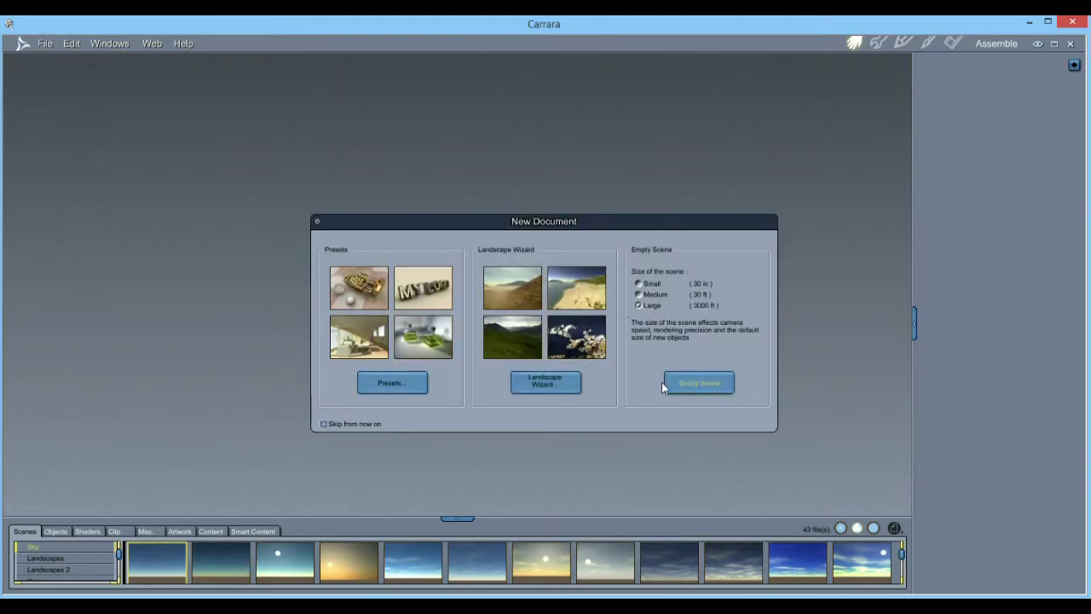
click(651, 295)
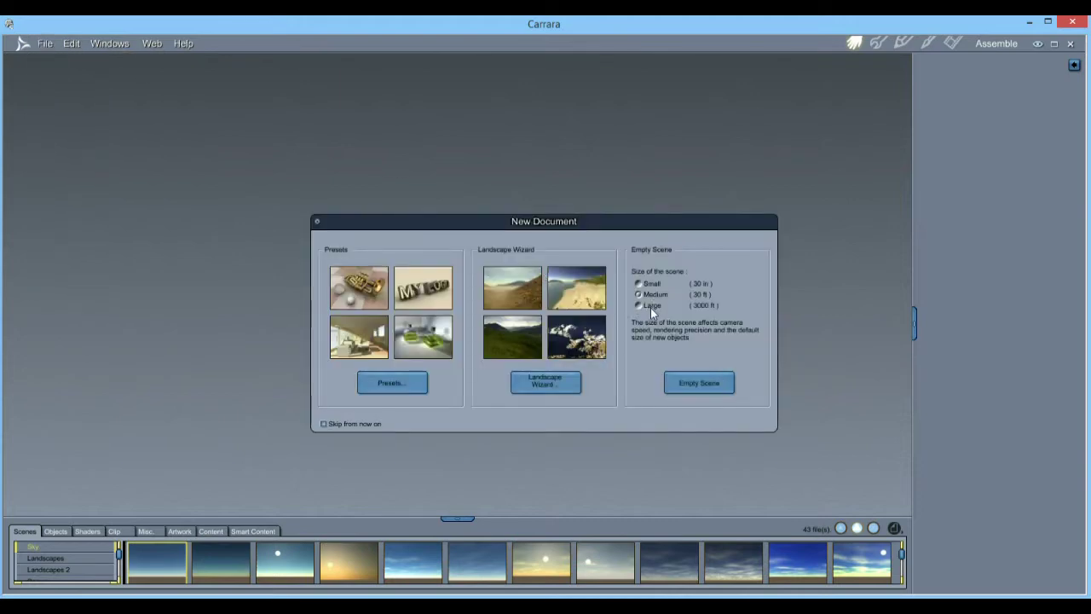
click(699, 384)
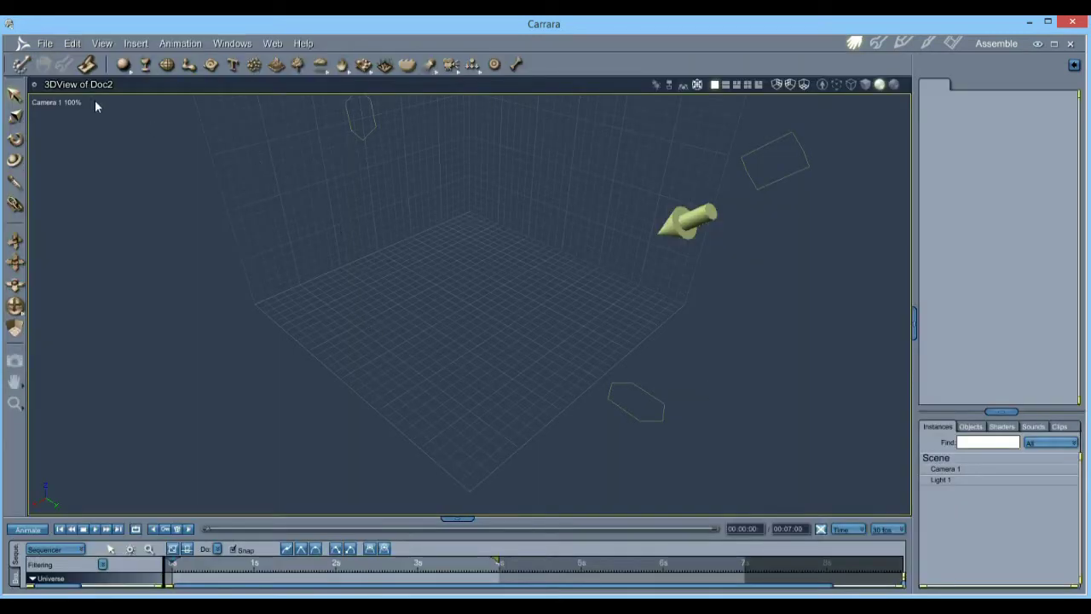
- Select seamless_1440x810-objmesh.obj in the OBJ folder as an import file, but cancel the import
click(45, 43)
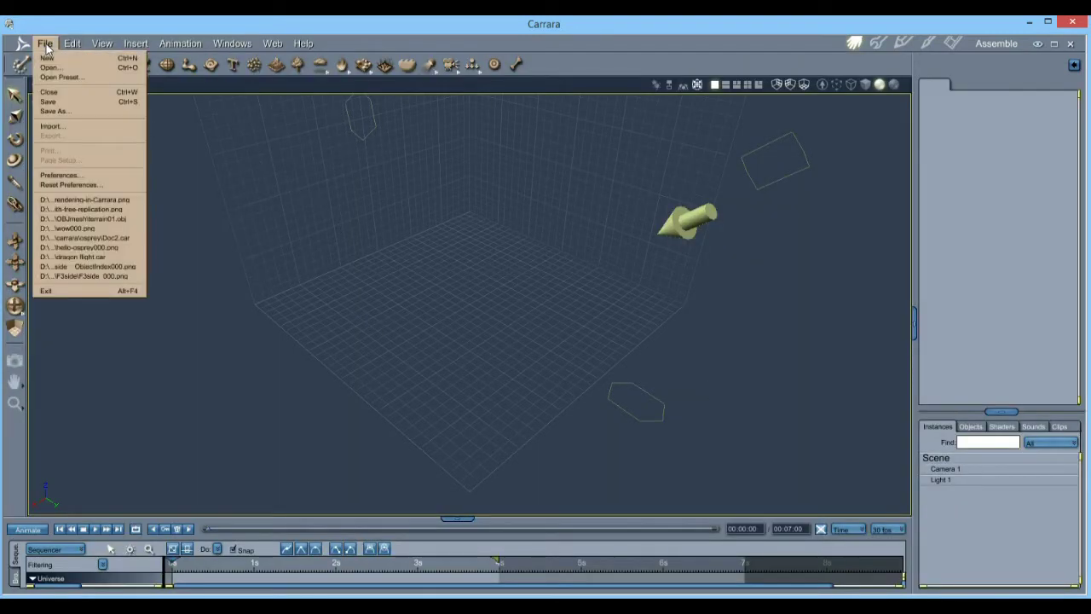
click(78, 127)
drag(597, 132, 290, 70)
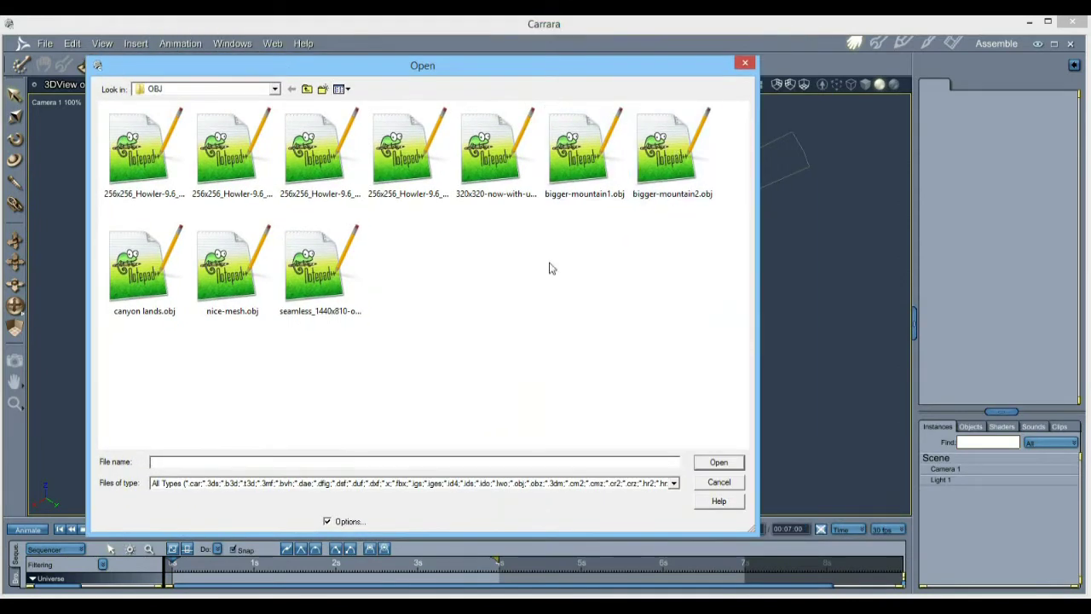
click(319, 271)
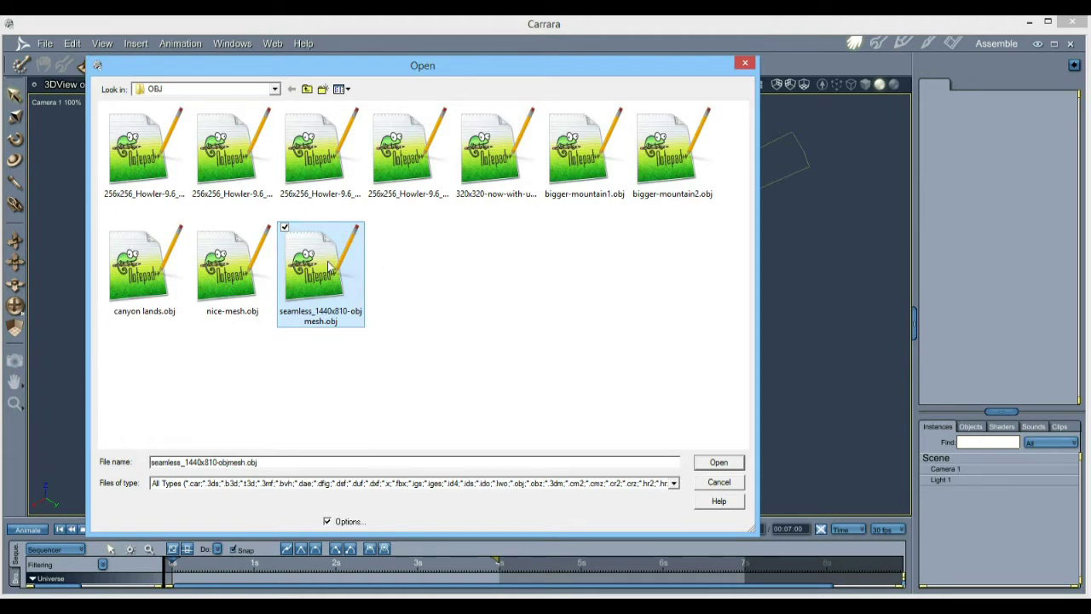
click(714, 483)
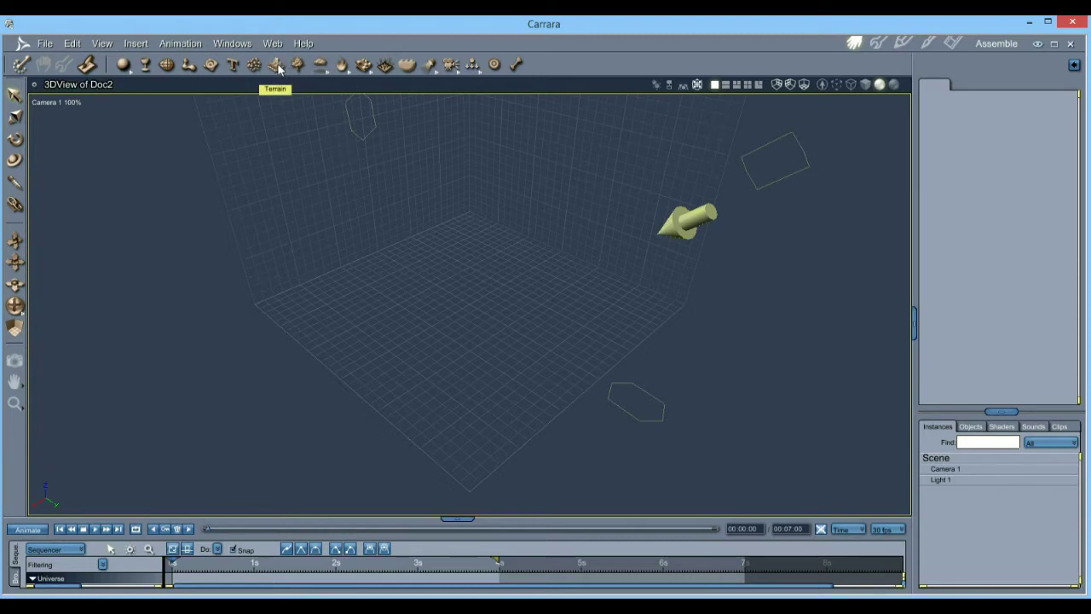
- Insert a Terrain object into the empty scene and bring up its terrain editor
drag(278, 69, 389, 224)
drag(487, 334, 477, 321)
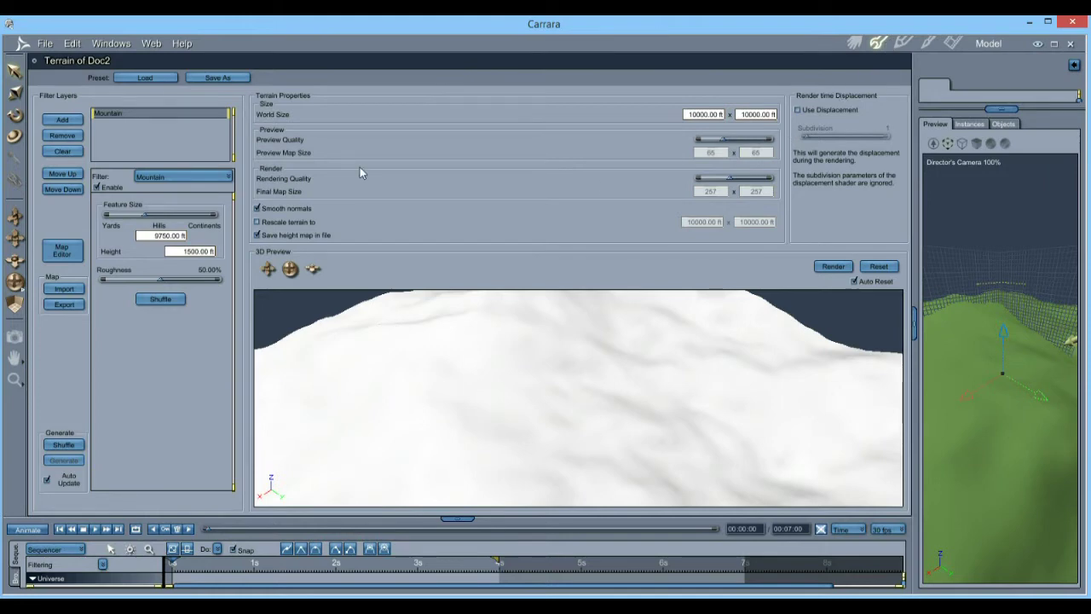
- Return to the assembled scene and examine the whole default terrain from a lower viewing angle
click(854, 43)
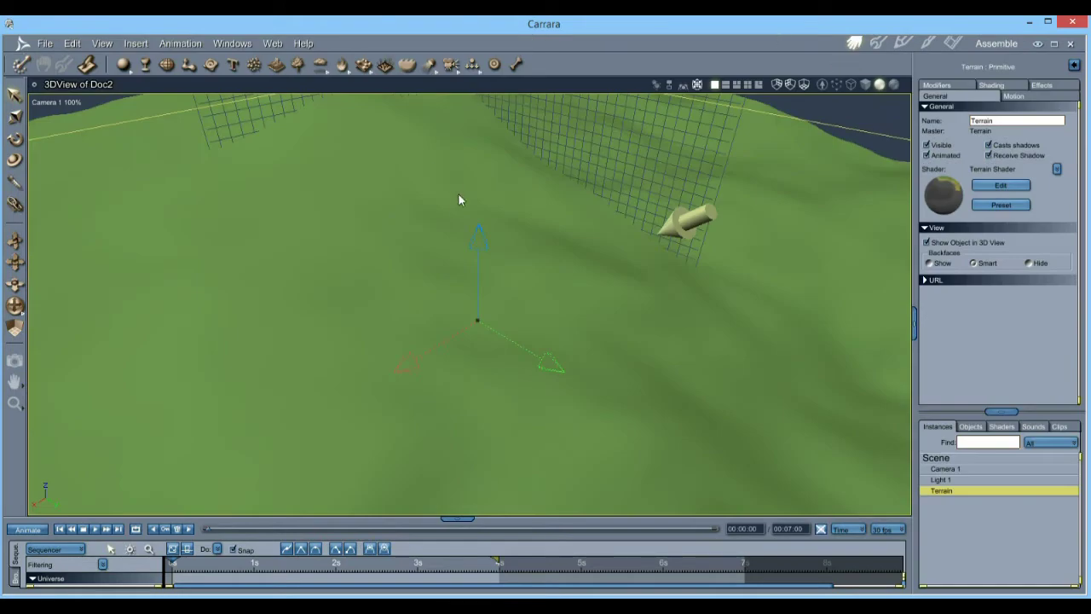
scroll(457, 185, down, 8)
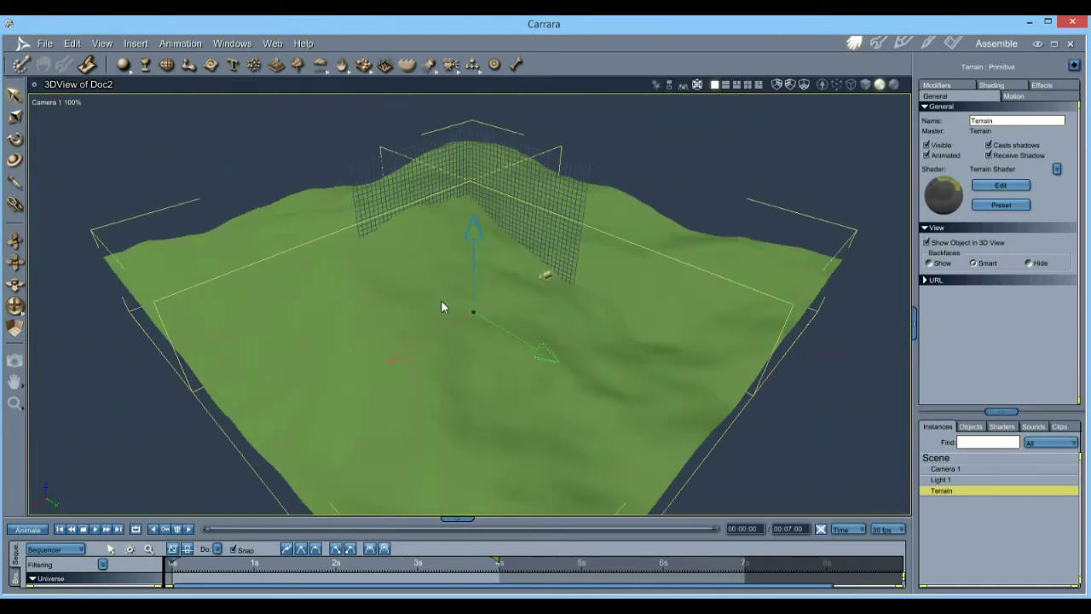
middle_drag(487, 305, 510, 270)
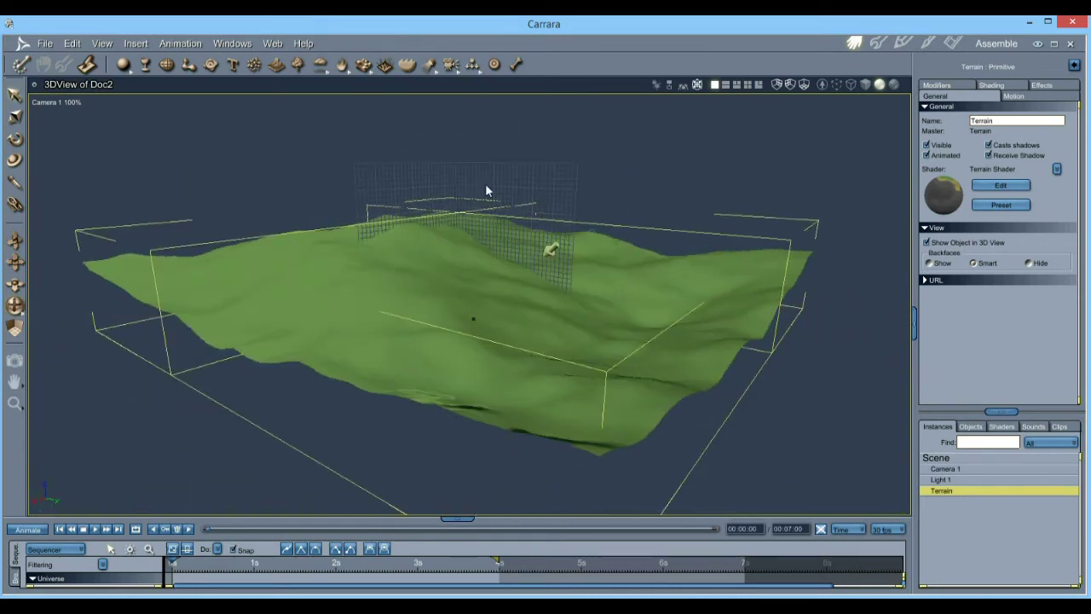
- Open the terrain's map editor, accepting the collapse of its filter list, and enlarge the editor window
click(881, 43)
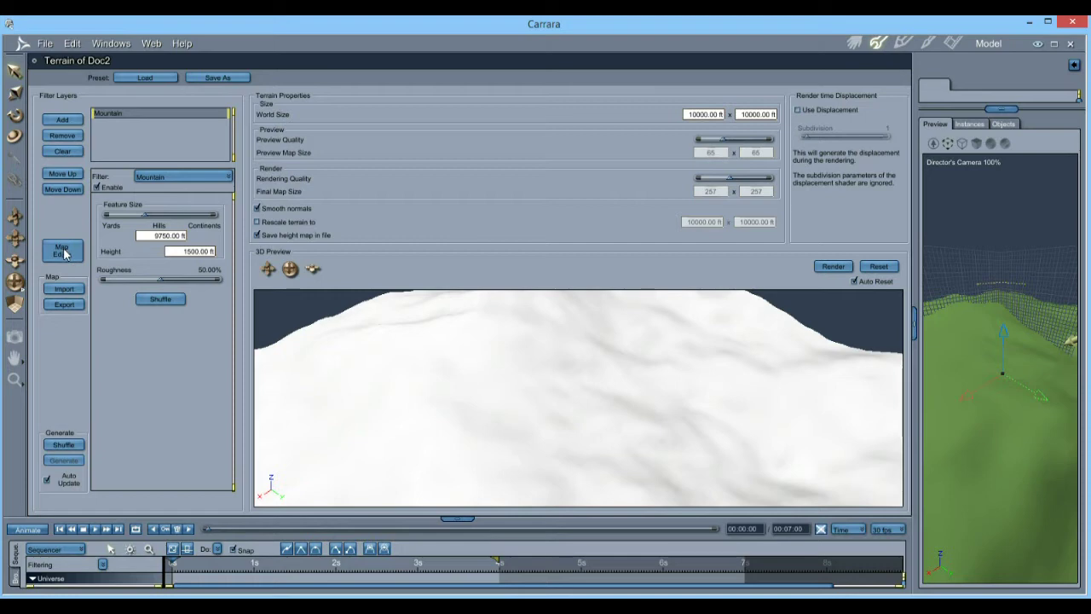
click(65, 254)
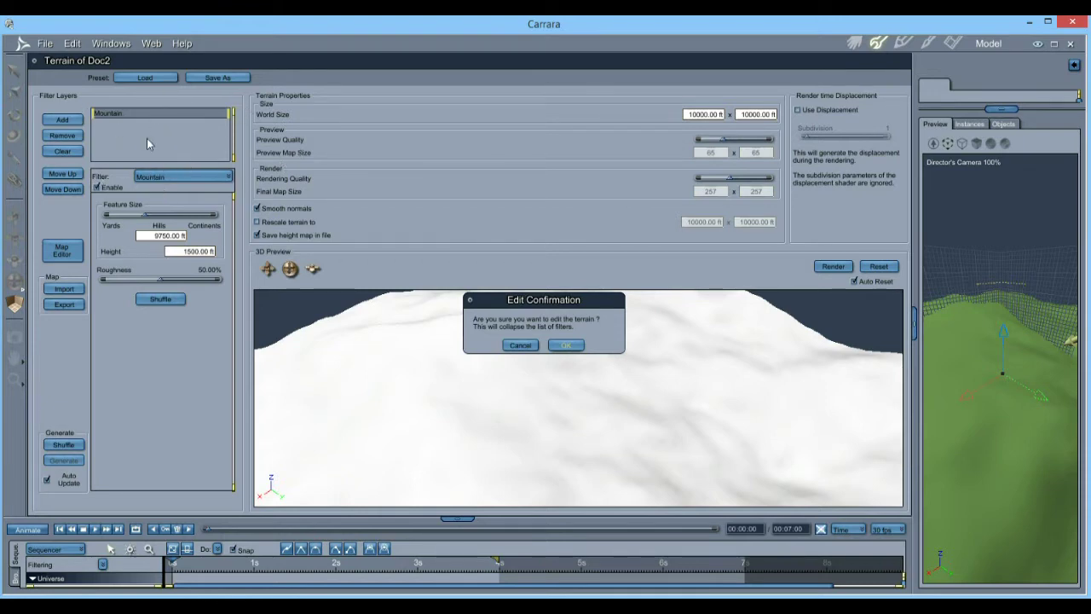
click(567, 345)
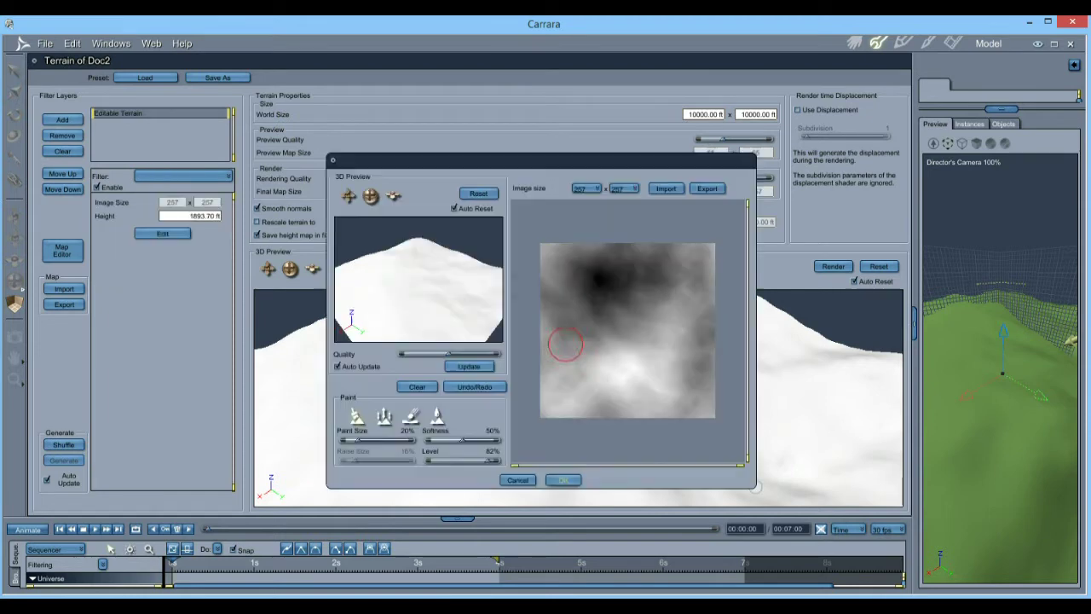
drag(504, 172, 458, 125)
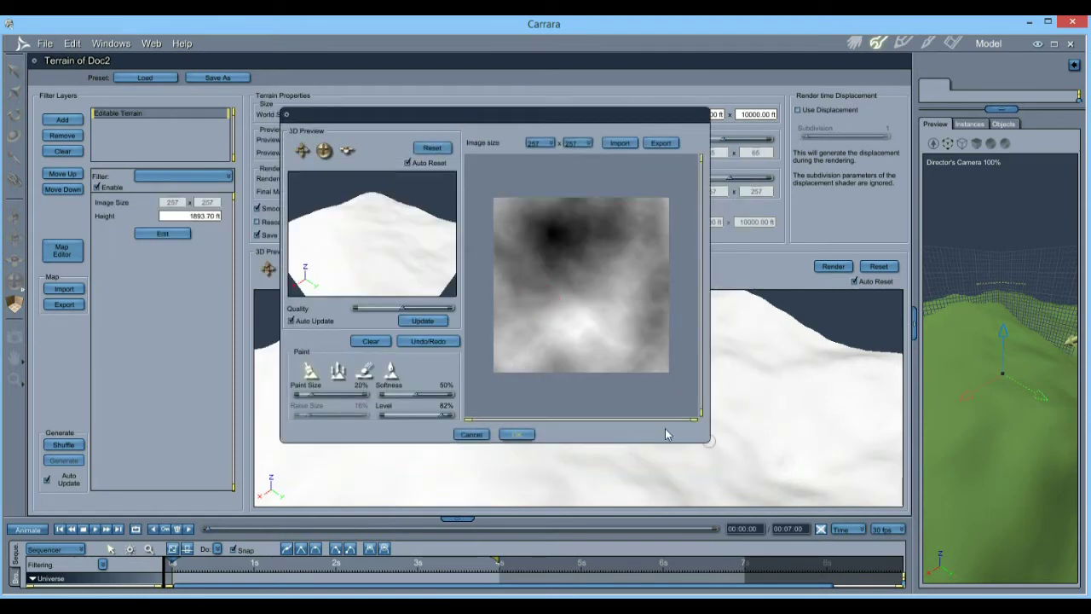
drag(510, 122, 388, 71)
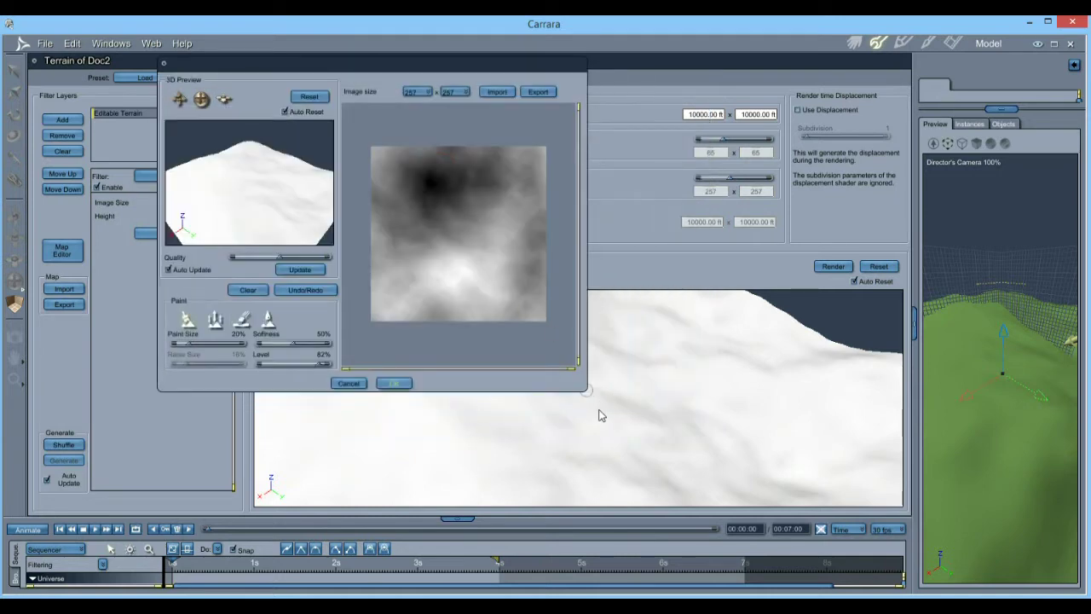
drag(586, 390, 766, 492)
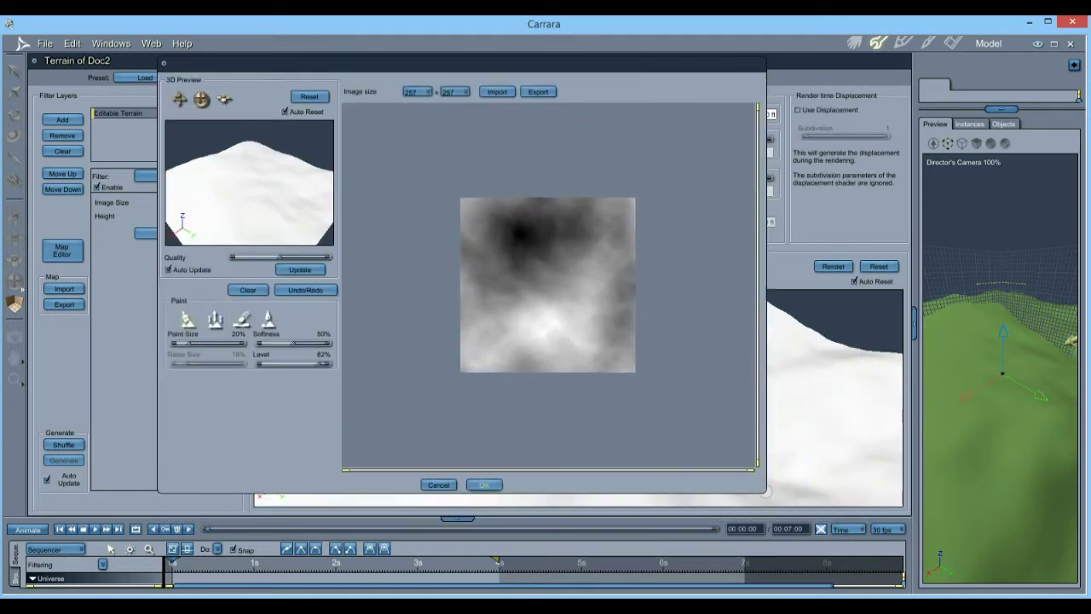
- Start a height map import in the map editor and list all supported file types in the OBJ folder
click(499, 92)
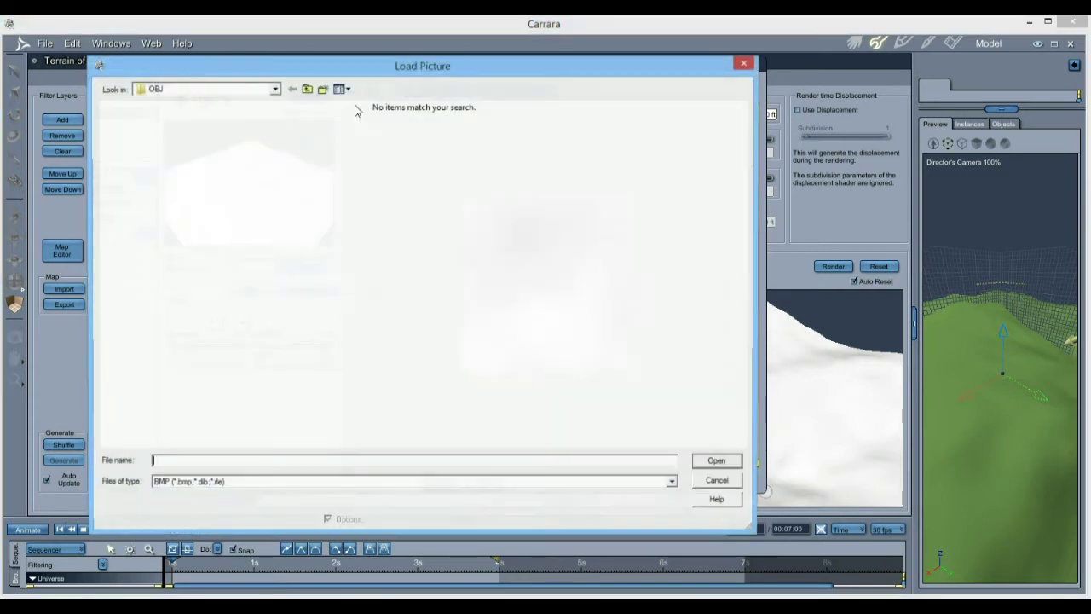
click(176, 483)
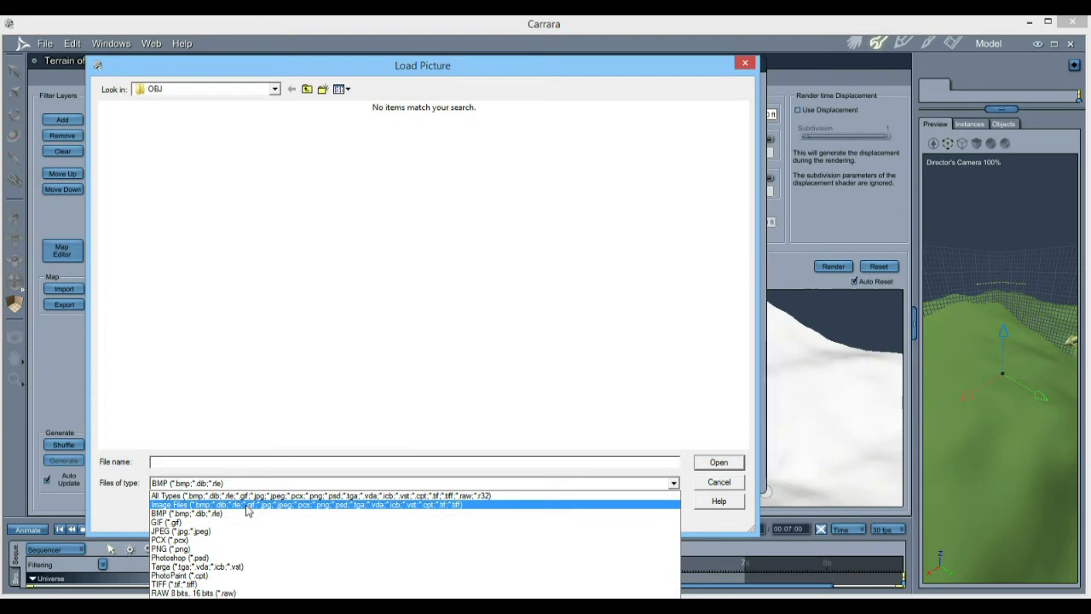
click(247, 495)
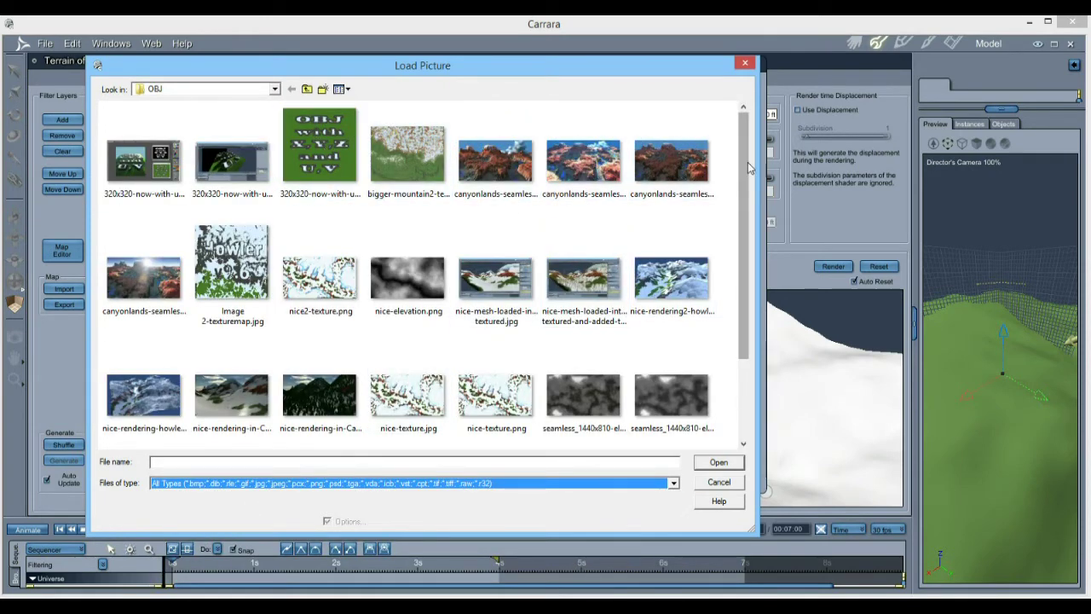
drag(743, 176, 738, 290)
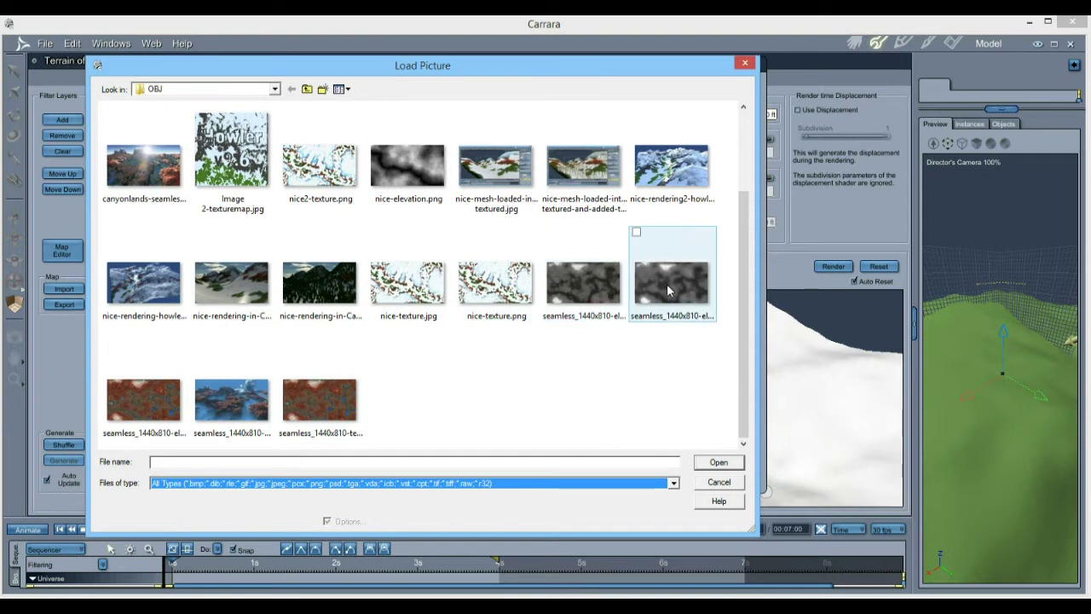
- Compare the seamless_1440x810 images and import seamless_1440x810-elevation2-eroded.JPG as the terrain's height map
click(331, 406)
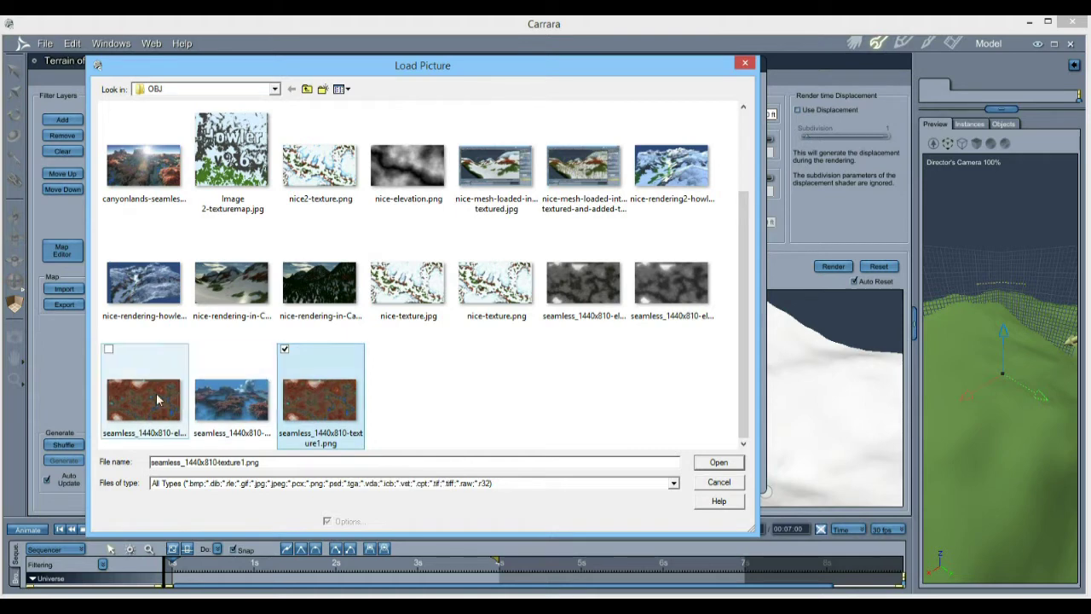
click(132, 402)
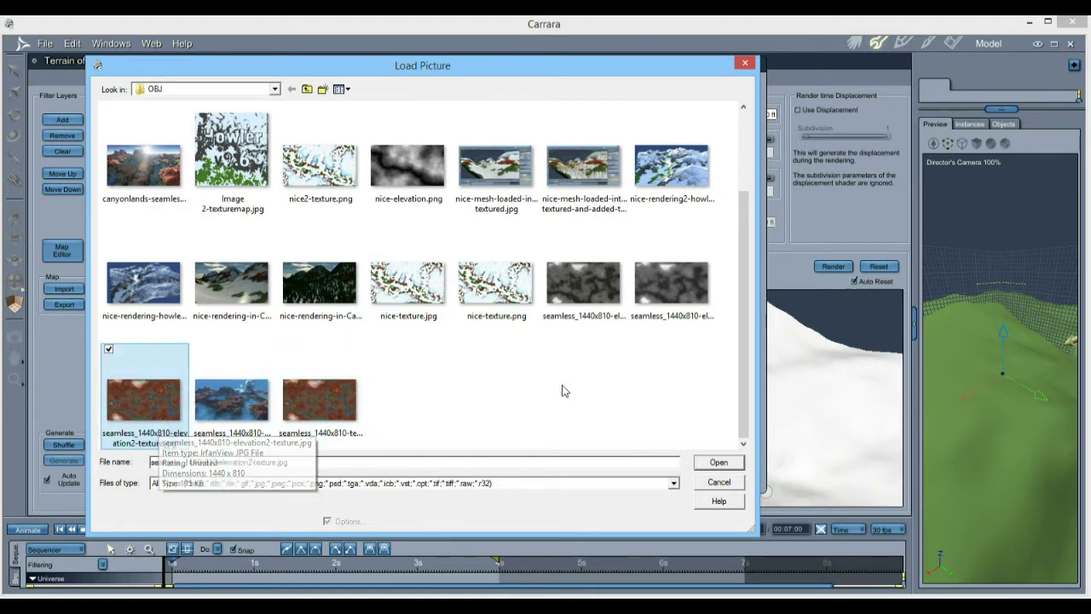
click(689, 281)
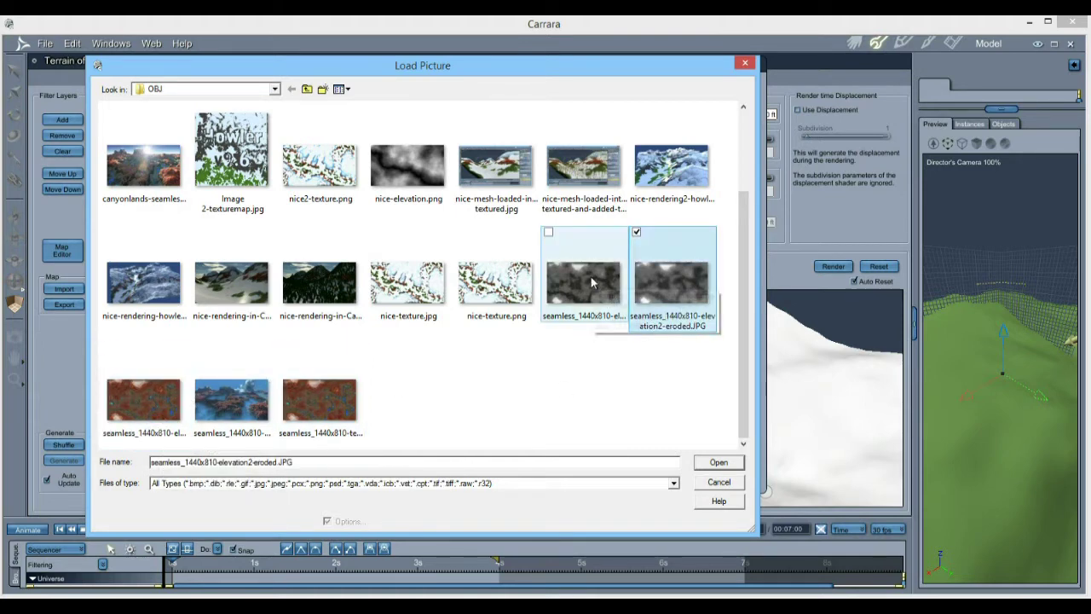
click(621, 309)
click(668, 288)
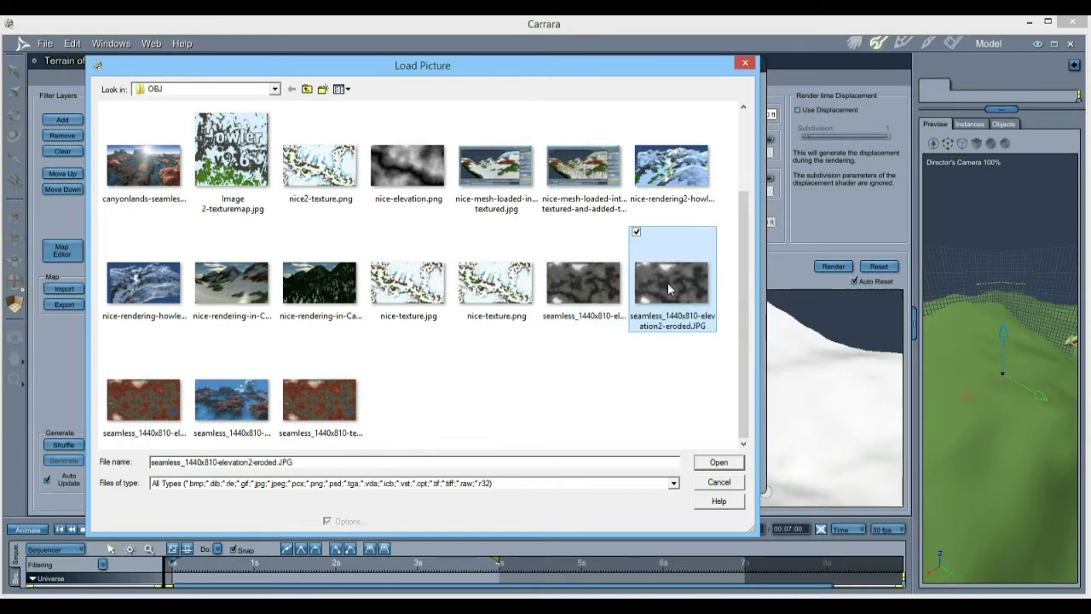
click(595, 287)
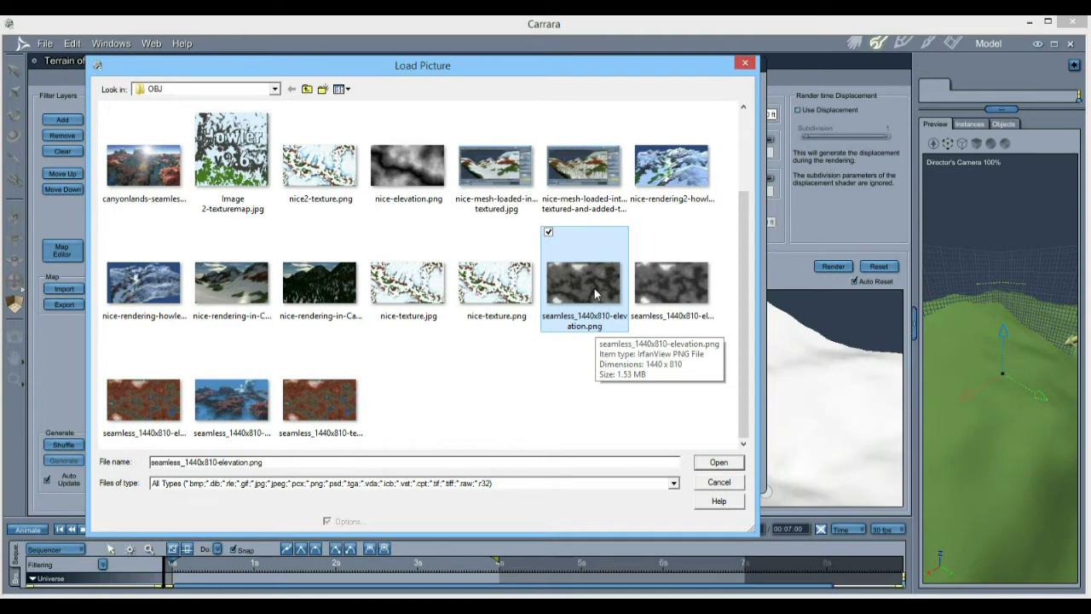
click(680, 290)
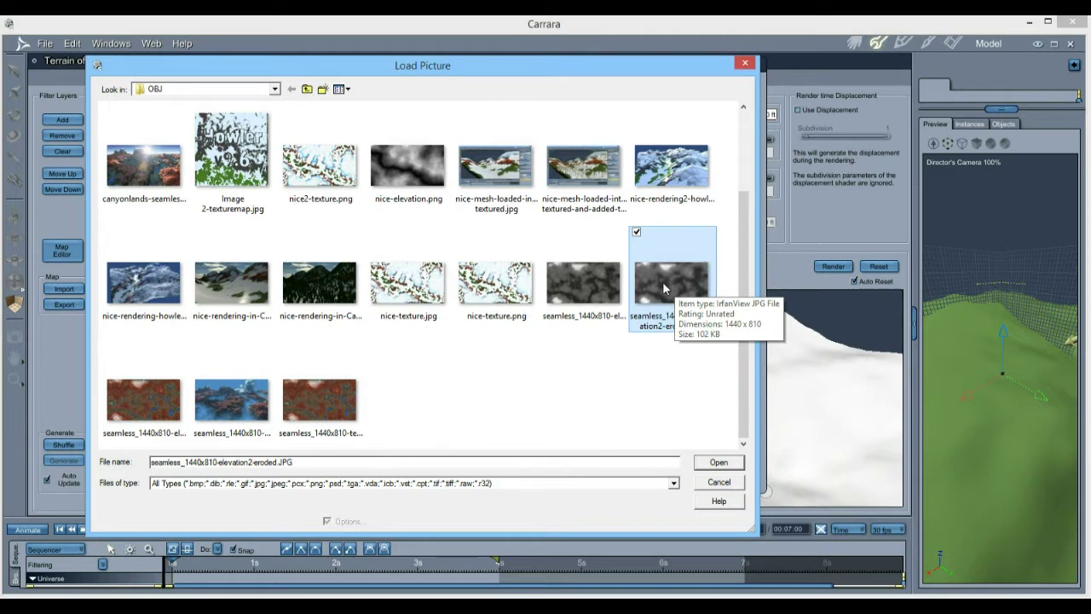
click(234, 405)
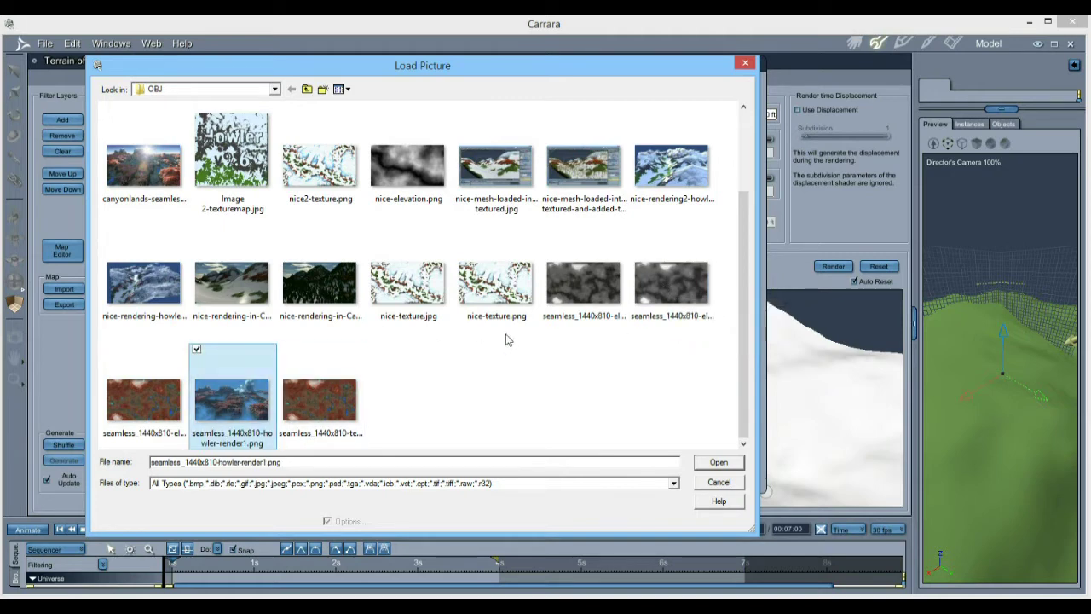
click(671, 294)
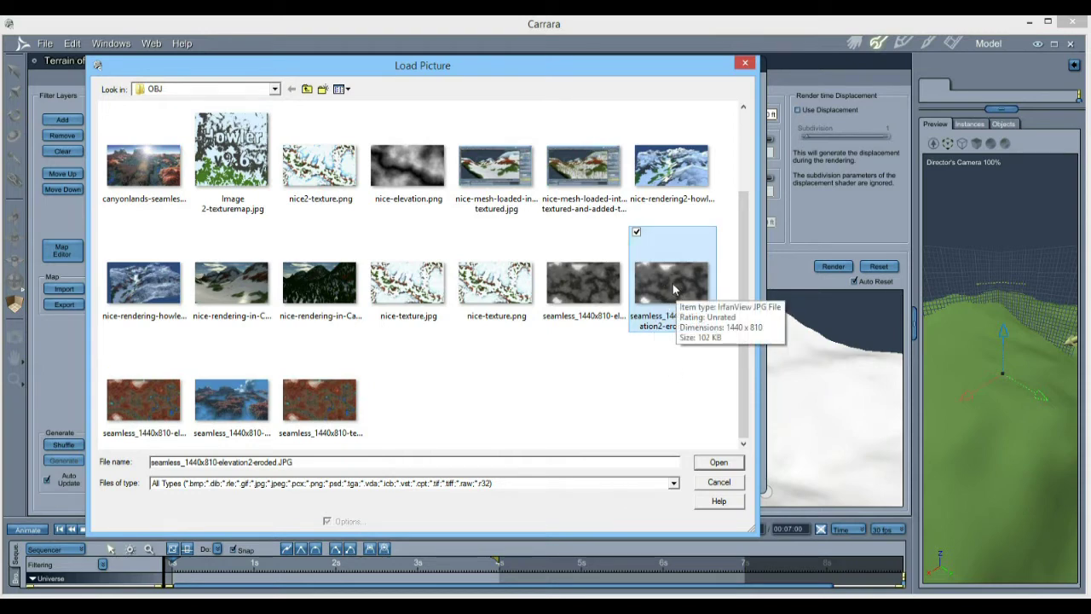
click(577, 271)
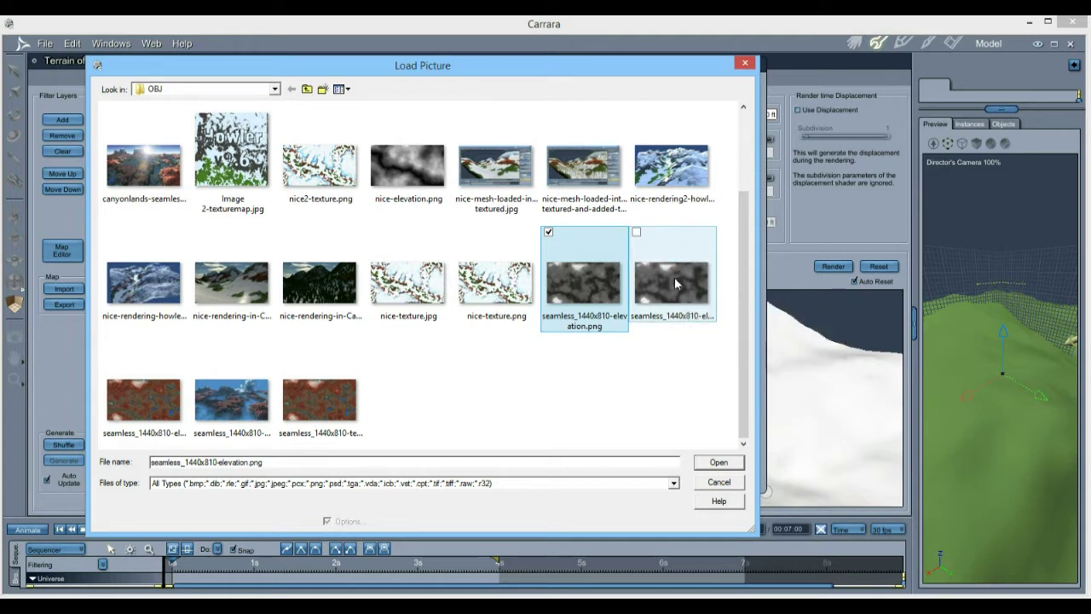
click(675, 283)
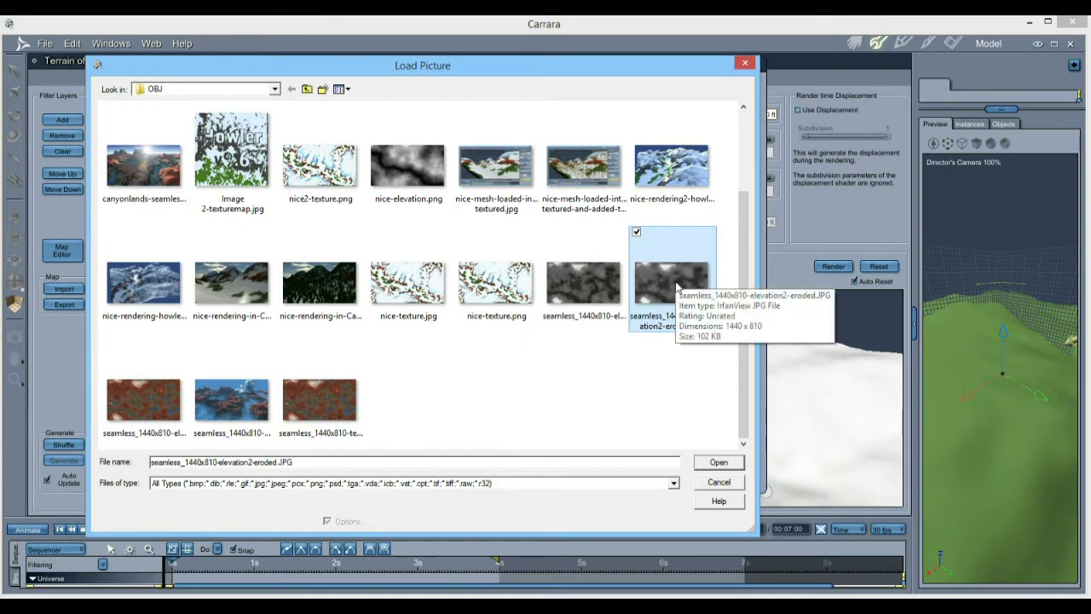
double_click(670, 289)
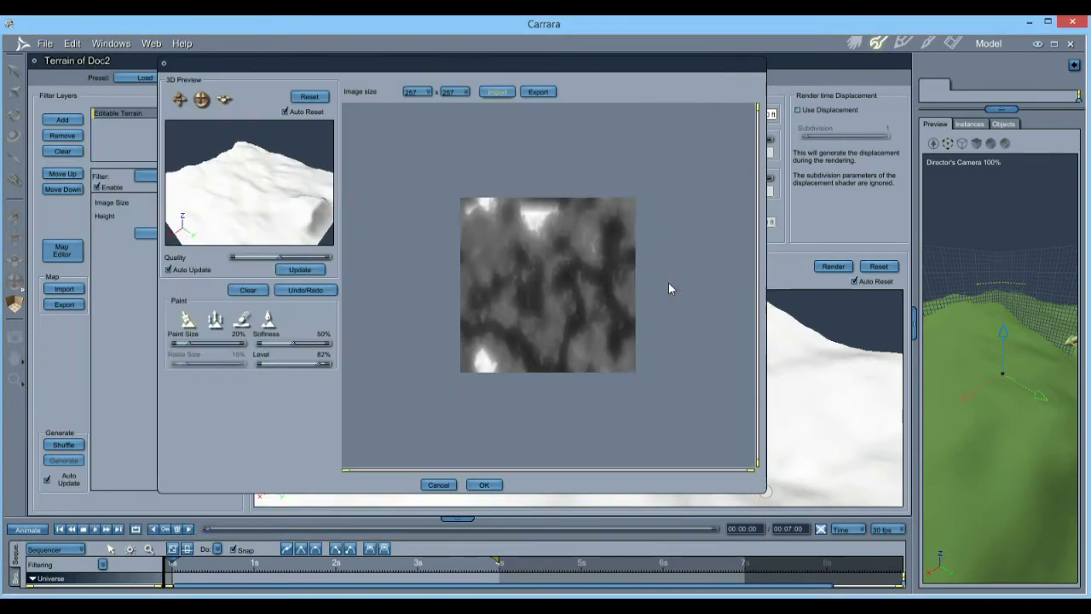
- Set the height map's image size to 2049 x 2049 in the map editor
click(421, 99)
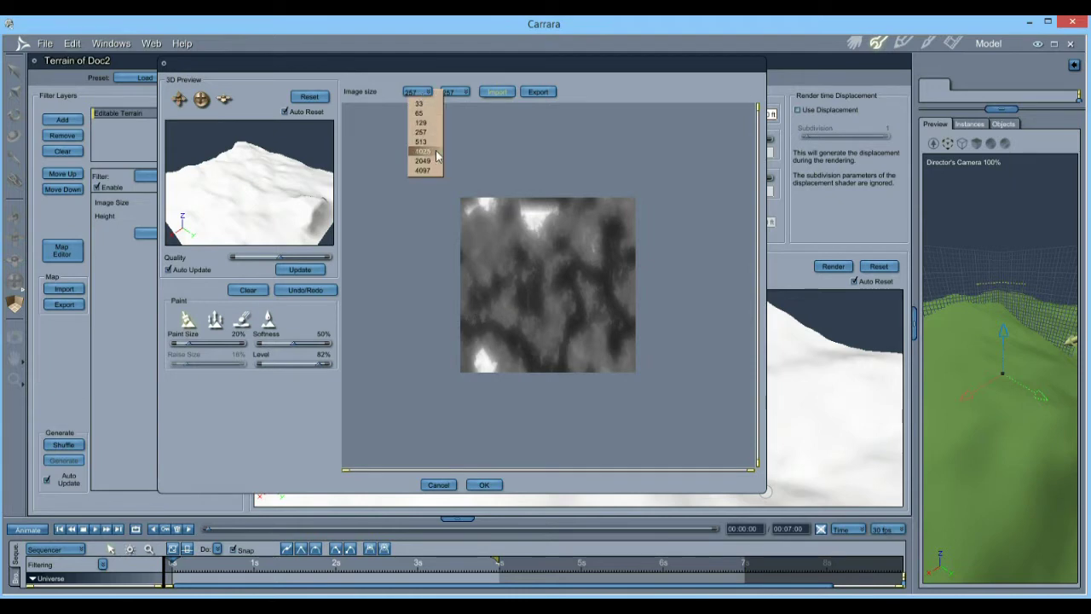
click(664, 265)
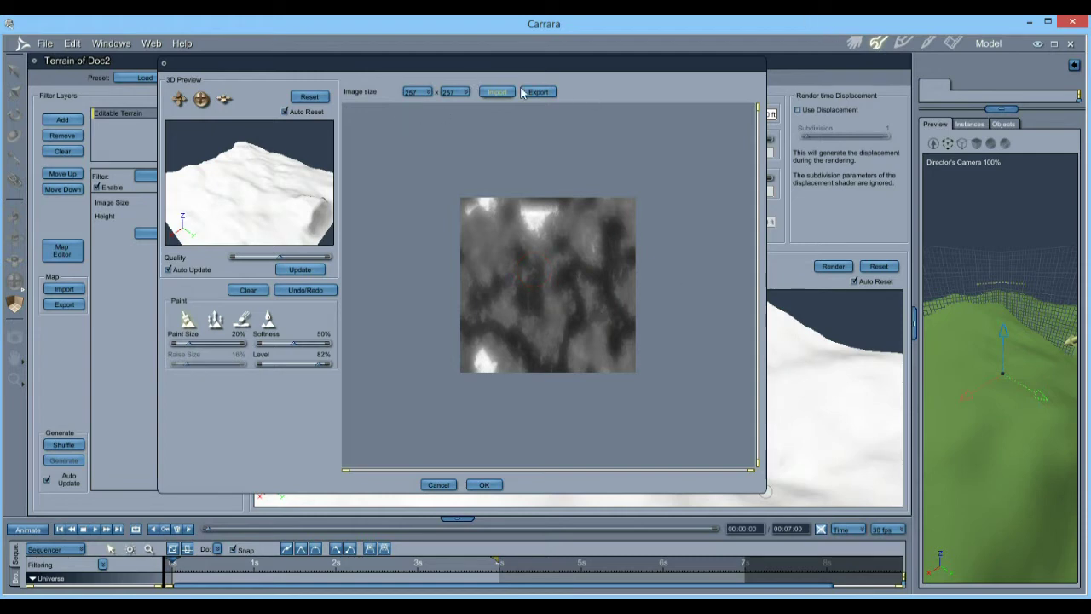
click(416, 93)
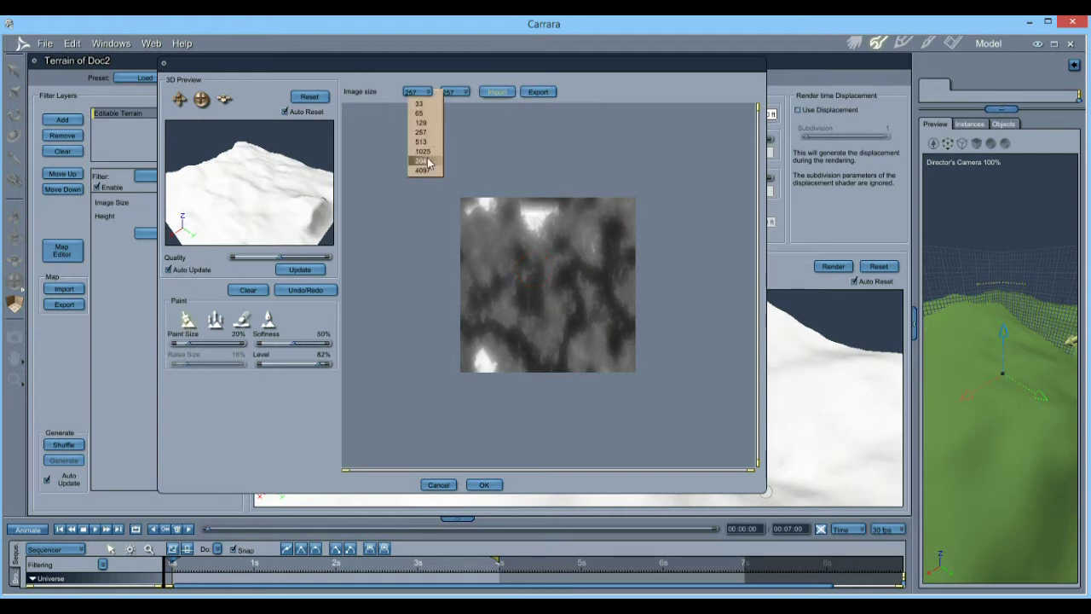
click(422, 160)
click(456, 92)
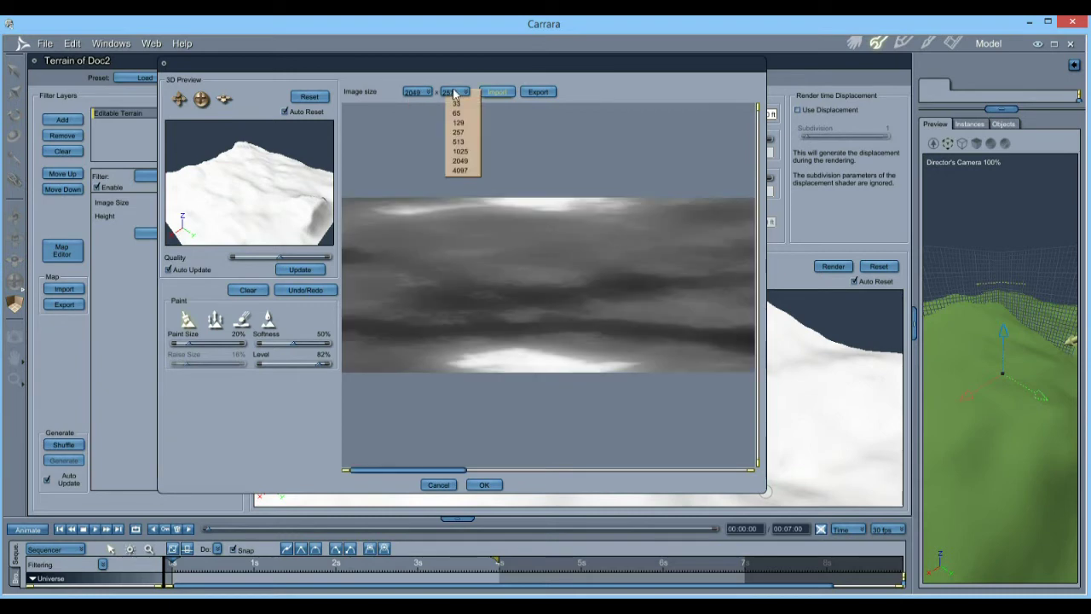
click(468, 164)
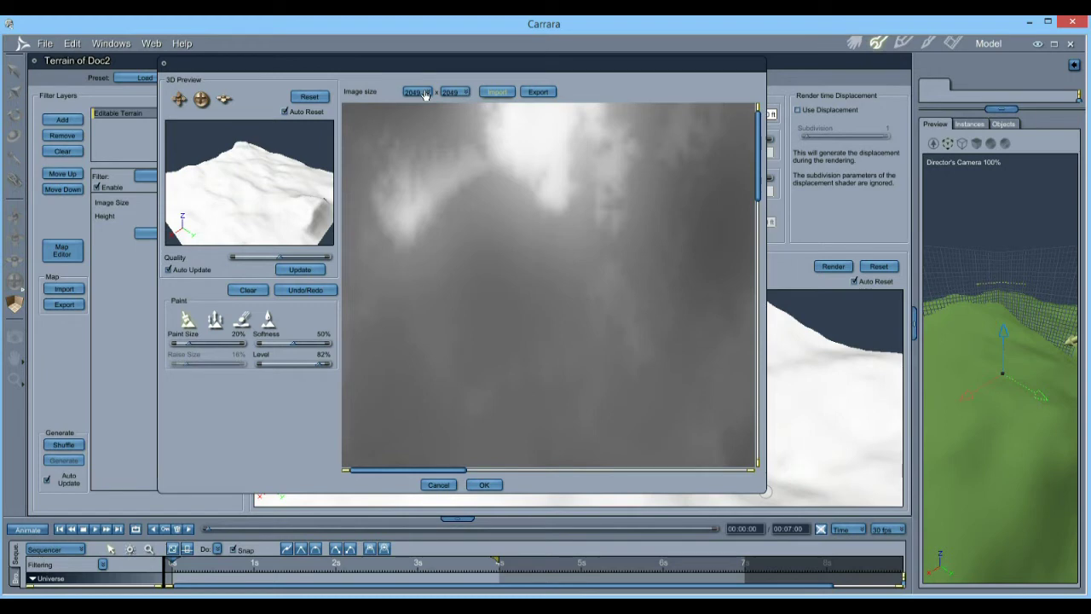
- Reimport seamless_1440x810-elevation2-eroded.JPG as the height map at the new size and return to the assembled scene with the map edits applied
click(502, 92)
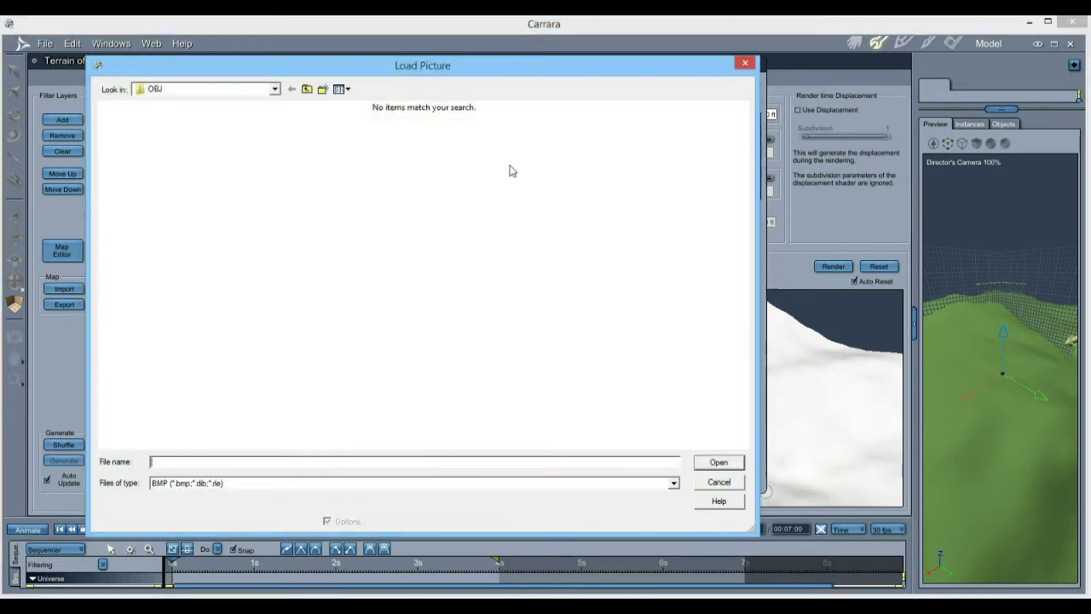
click(199, 490)
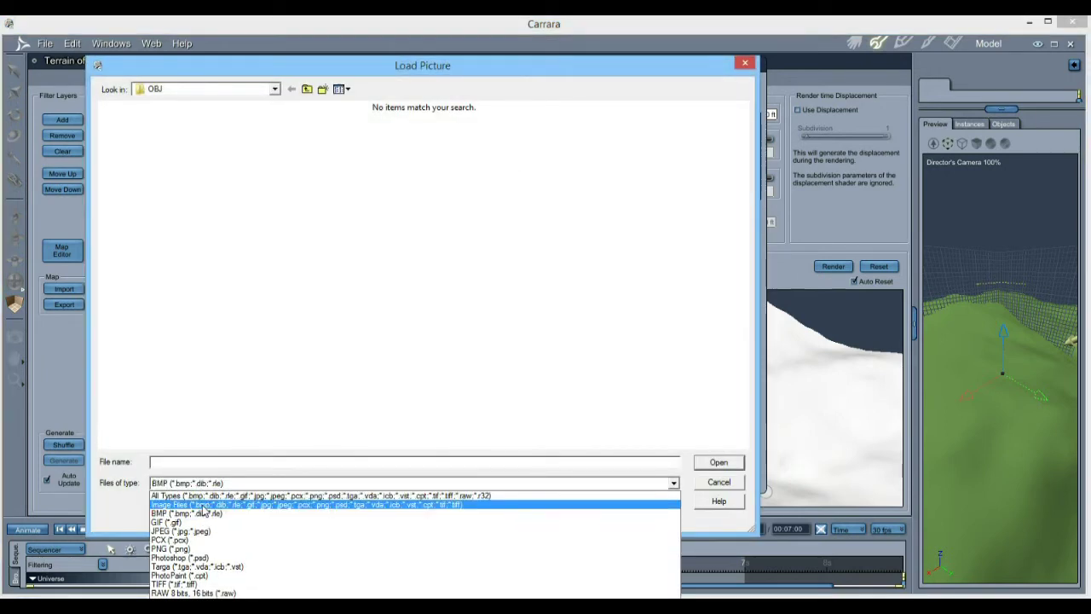
click(204, 502)
click(585, 394)
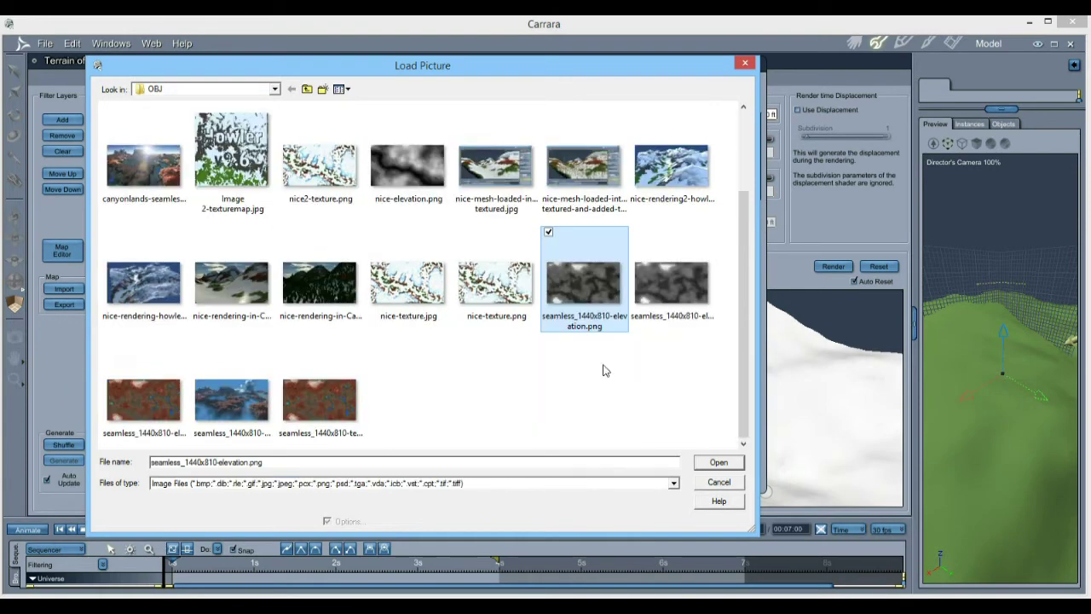
double_click(671, 290)
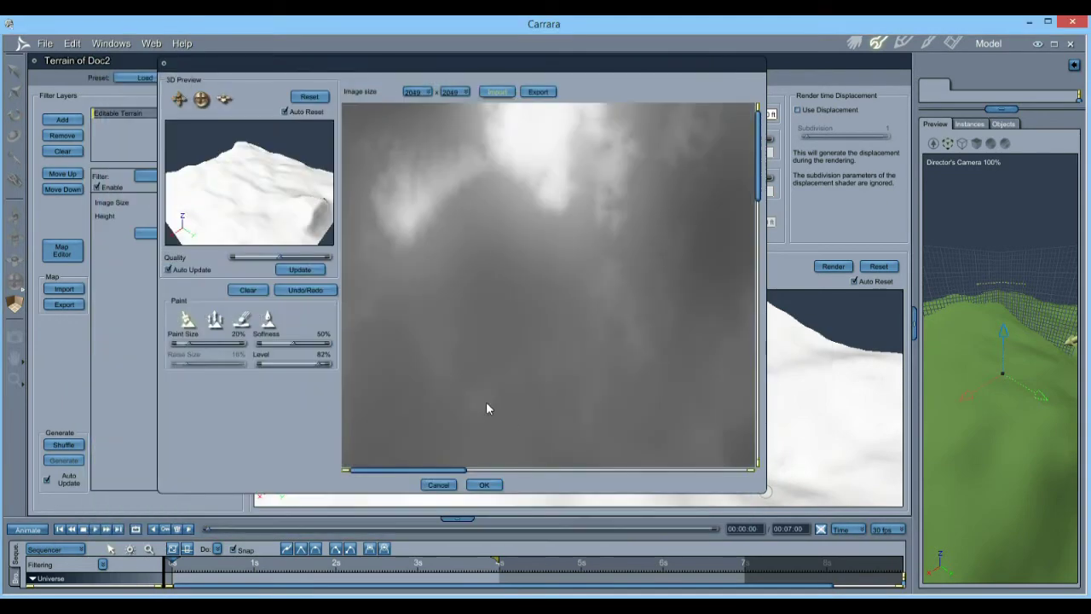
click(484, 484)
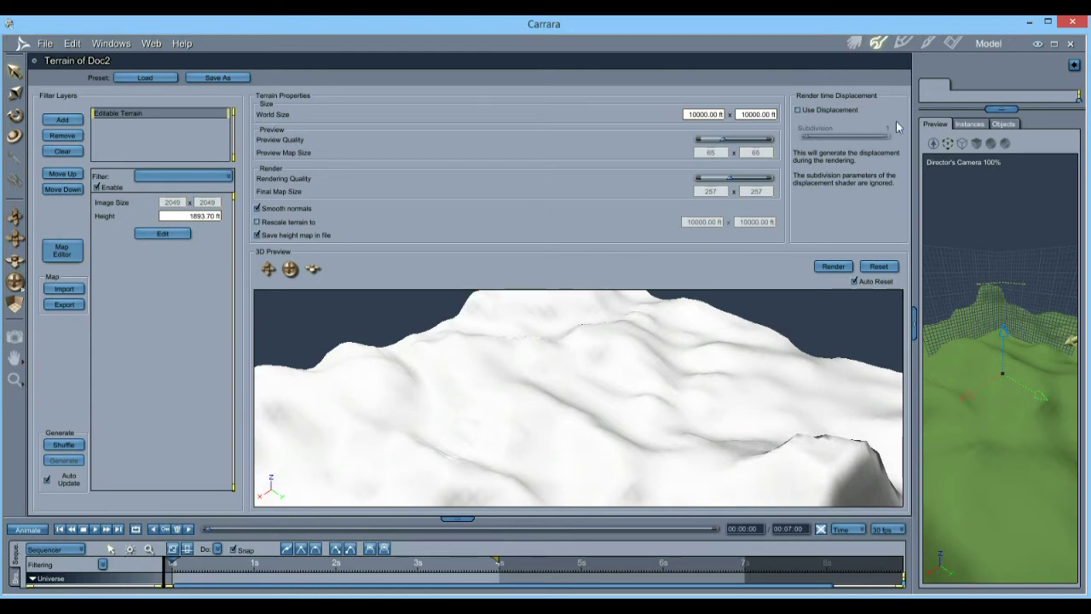
click(854, 42)
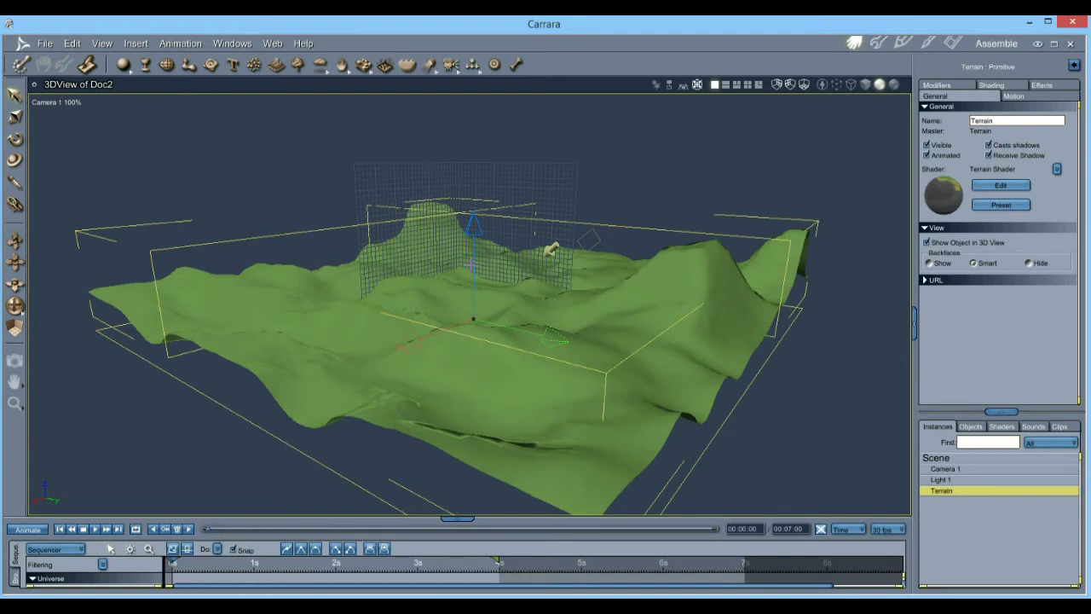
- Scale the terrain up along its green horizontal axis so that it is clearly wider than it is deep
middle_drag(446, 261, 498, 331)
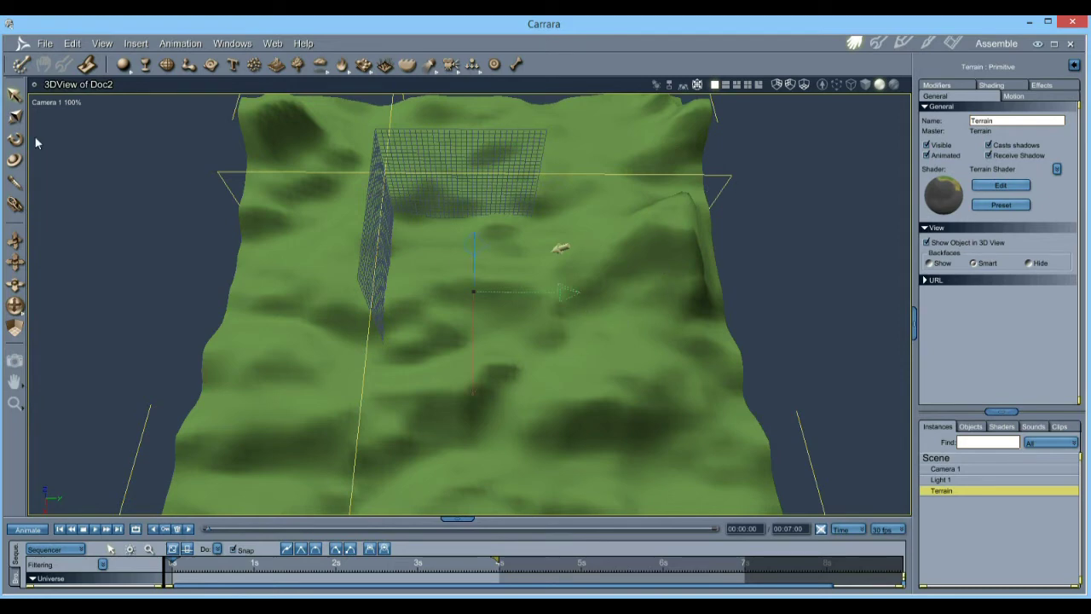
click(14, 117)
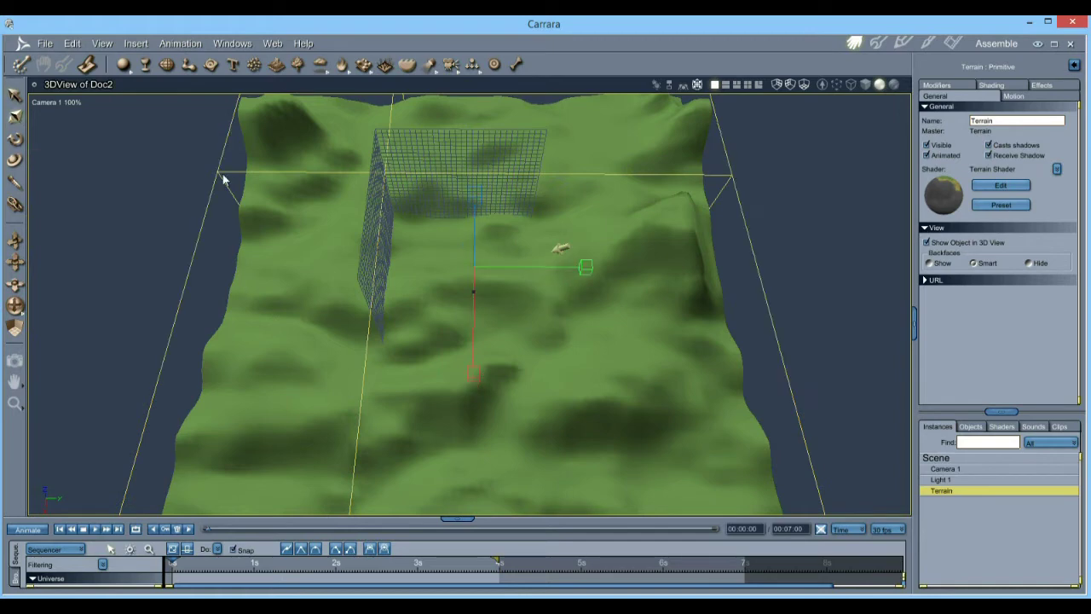
drag(587, 265, 711, 282)
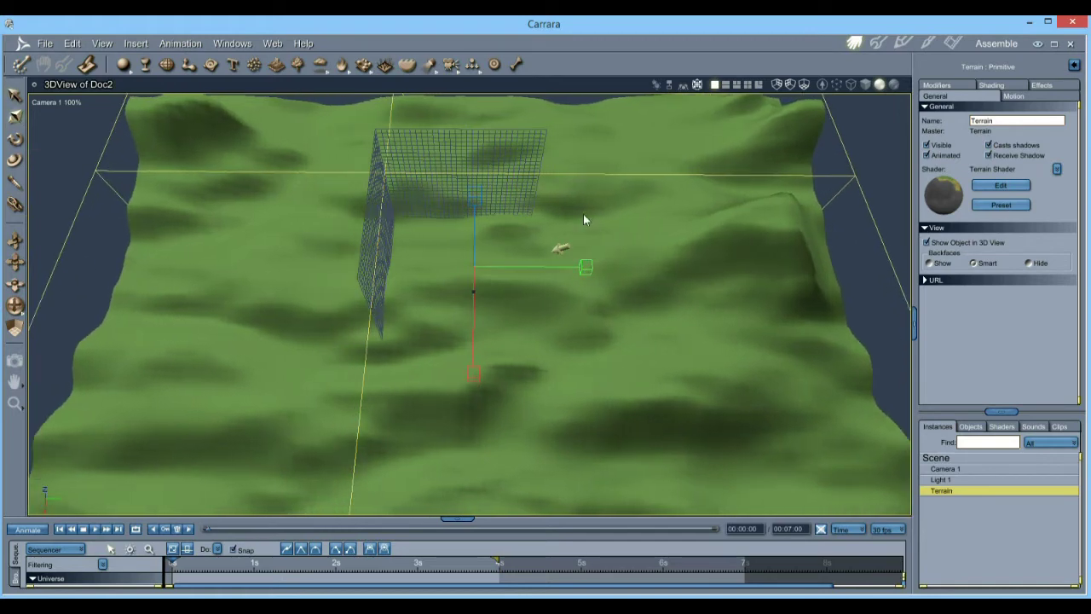
drag(586, 266, 553, 262)
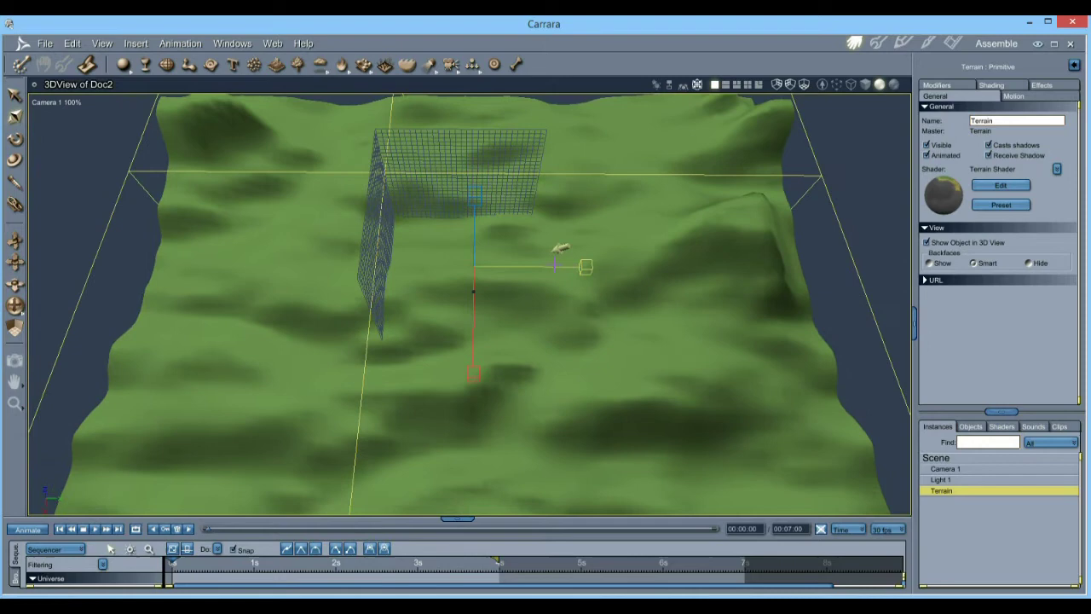
- Test-render a large area of the widened terrain directly in the 3D view from a low side angle
middle_drag(642, 295, 595, 307)
key(f)
drag(261, 166, 912, 512)
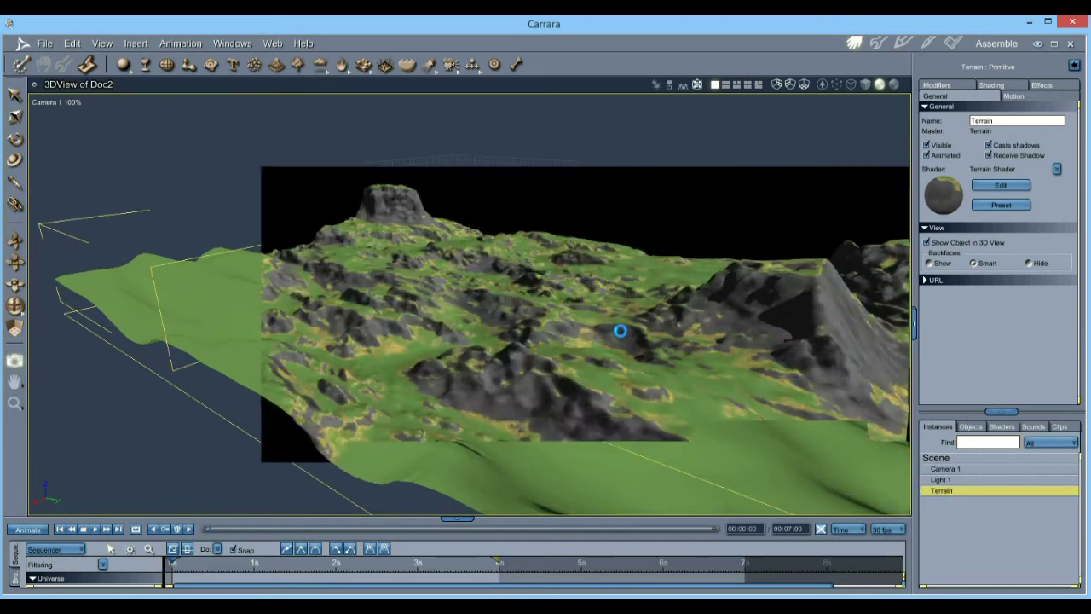
key(Escape)
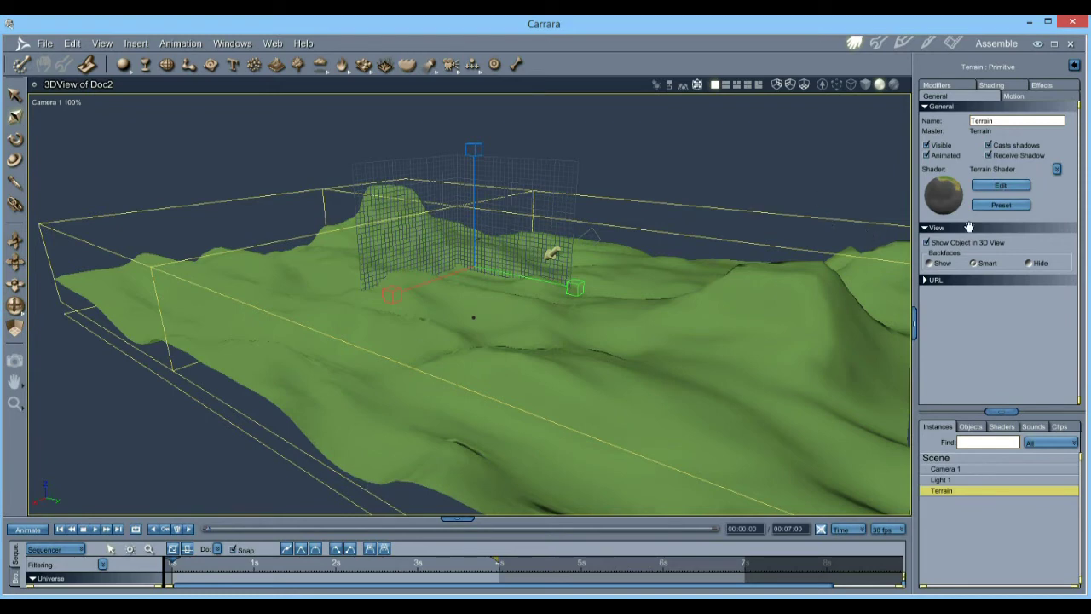
- Browse the Terrain shader presets and apply Dream Island to the terrain
click(460, 517)
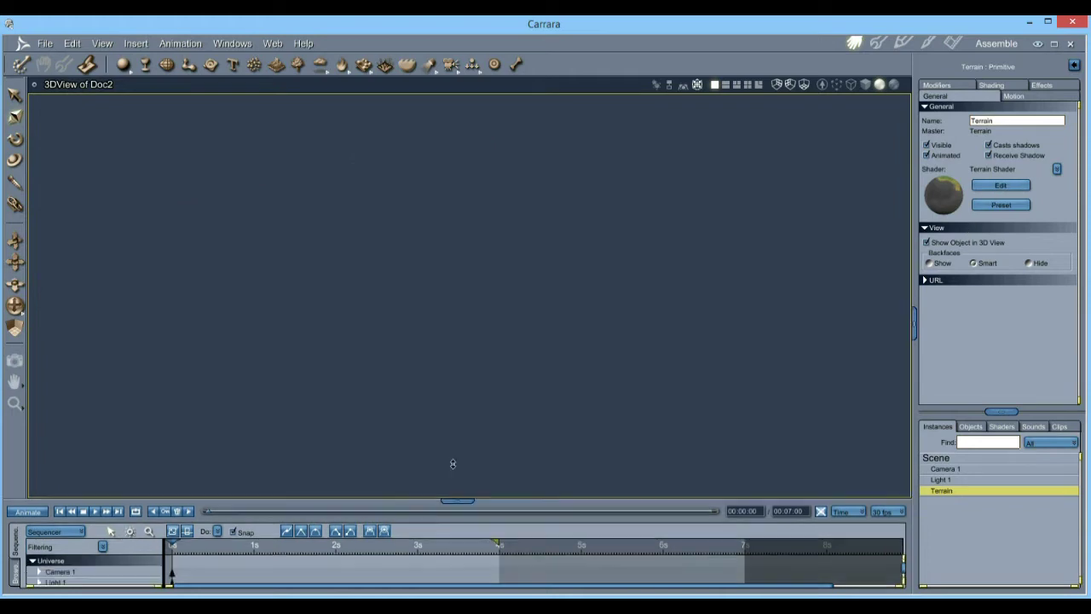
click(15, 496)
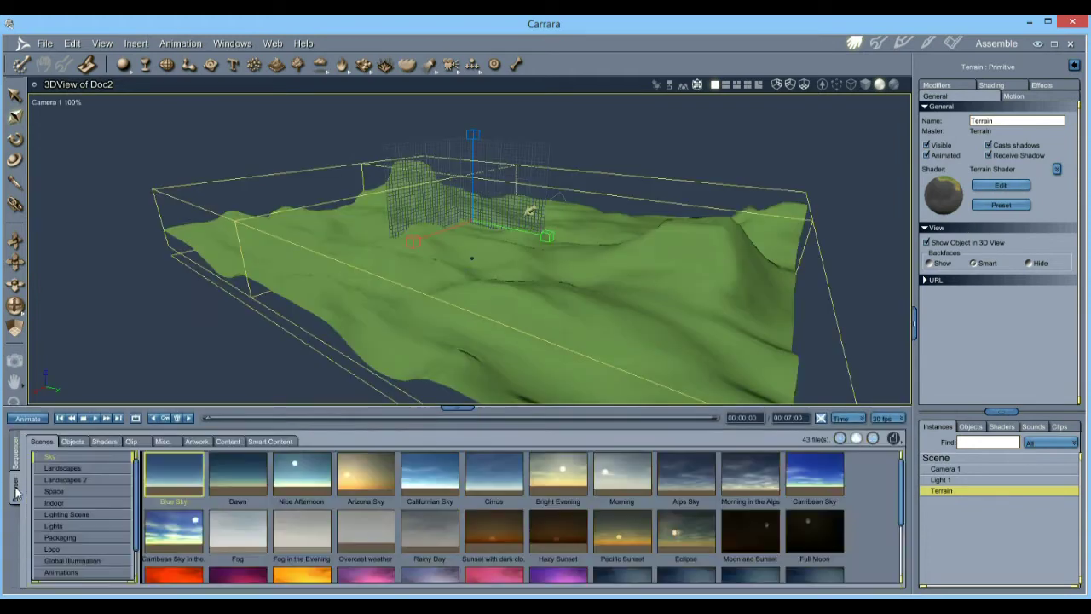
click(105, 441)
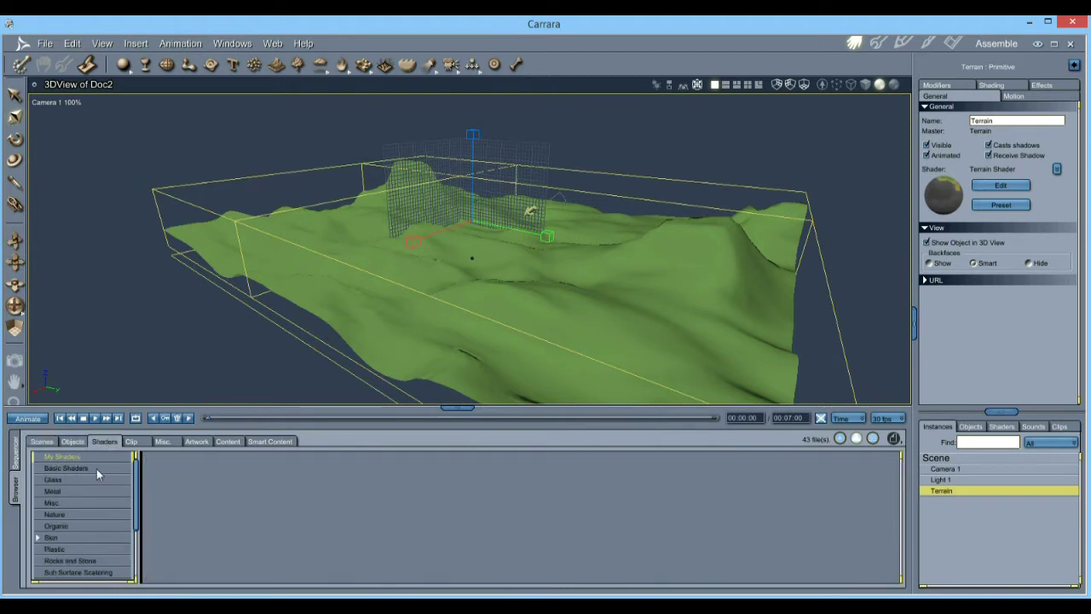
drag(133, 491, 136, 541)
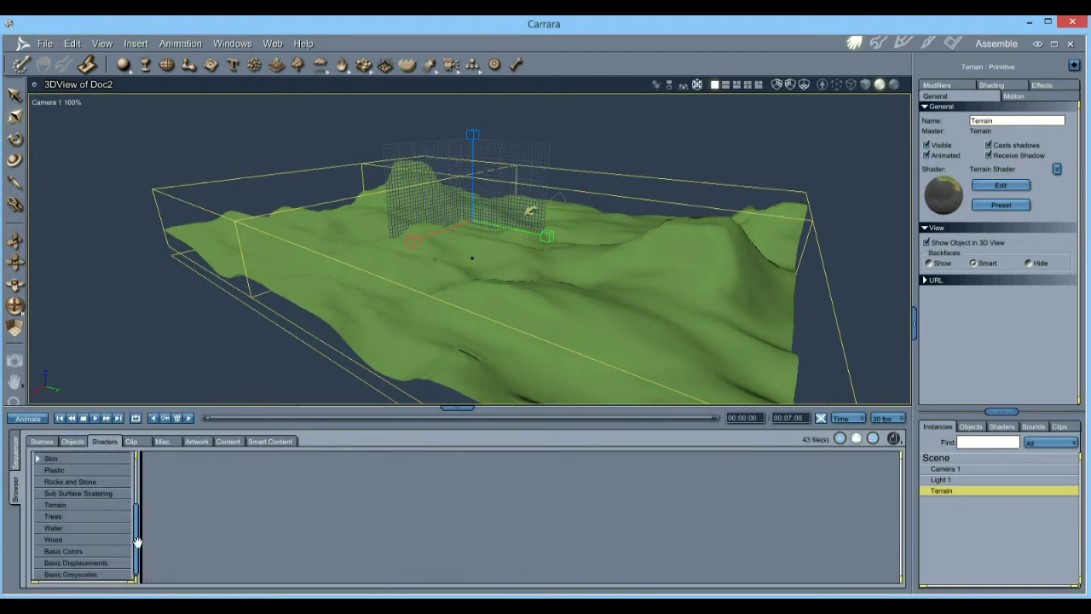
click(79, 505)
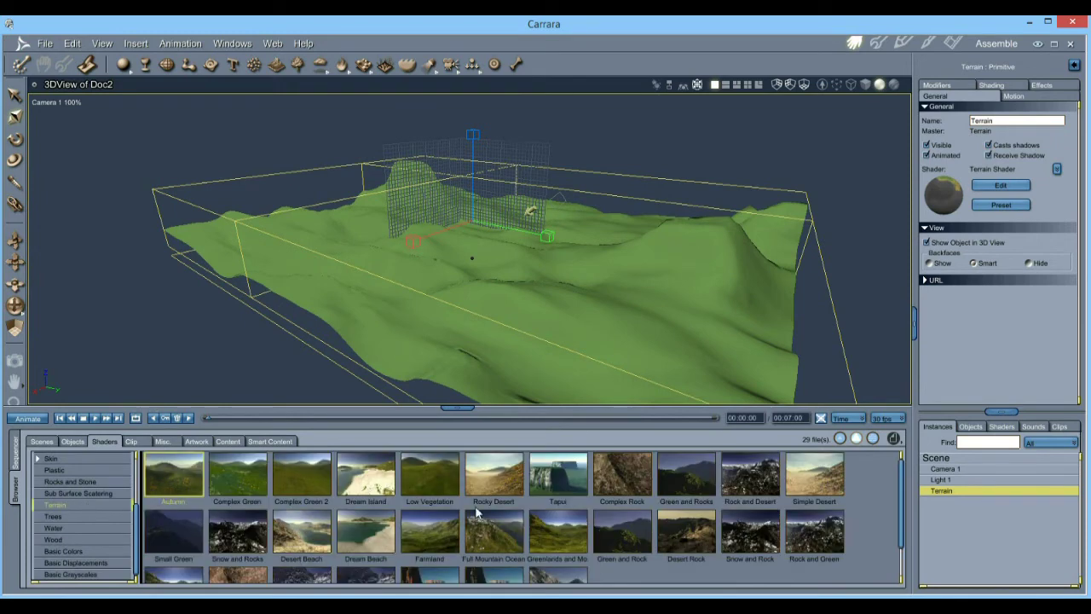
drag(373, 484, 474, 386)
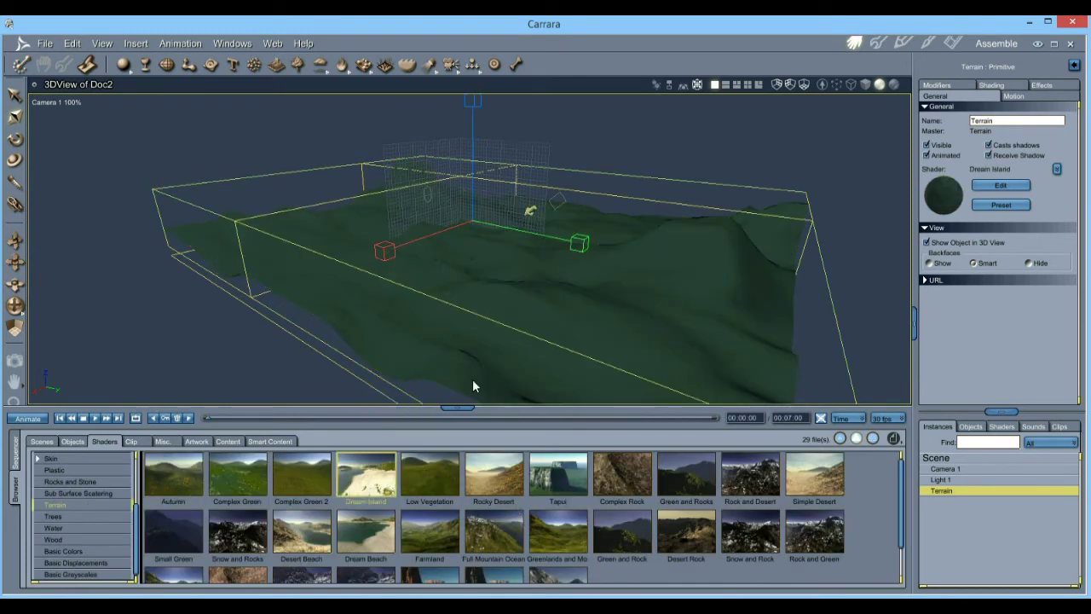
- Display the 3D view fully textured, replace the terrain's shader with the Desert Beach preset, and collapse the preset browser
click(893, 85)
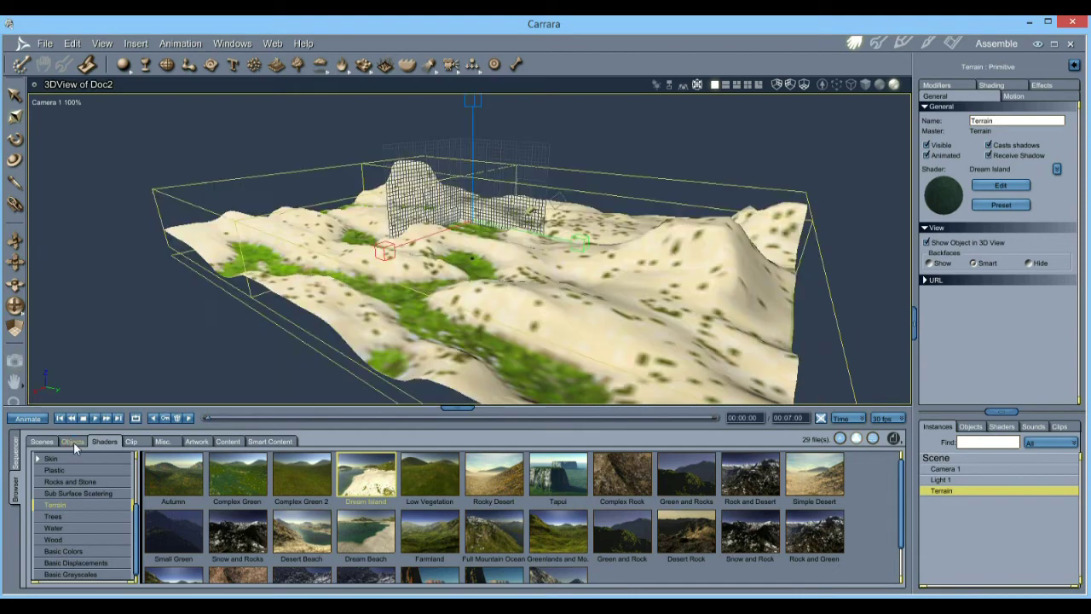
drag(324, 523, 498, 317)
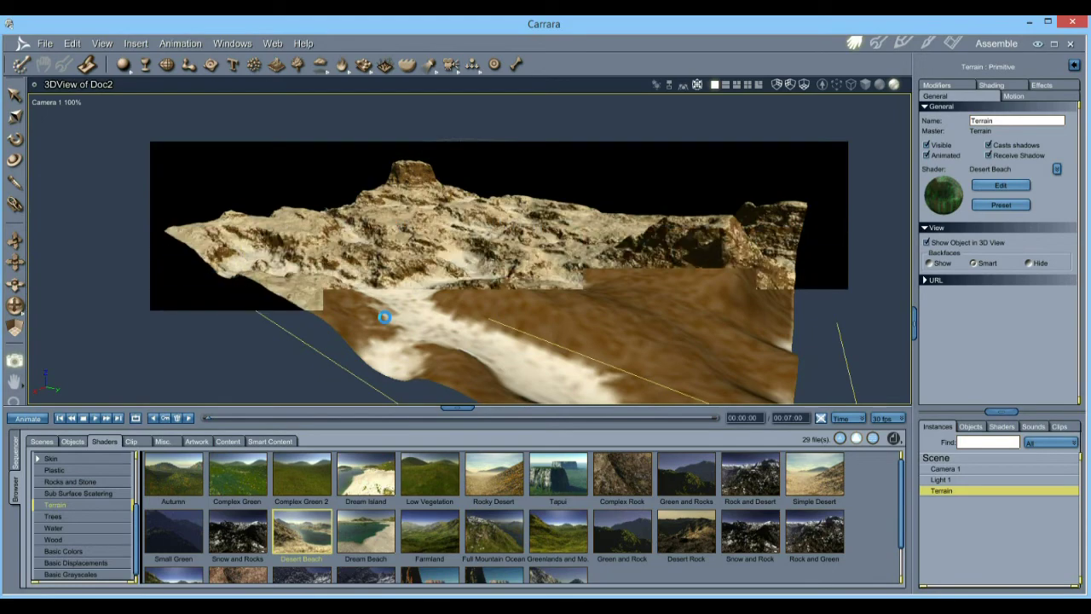
click(458, 408)
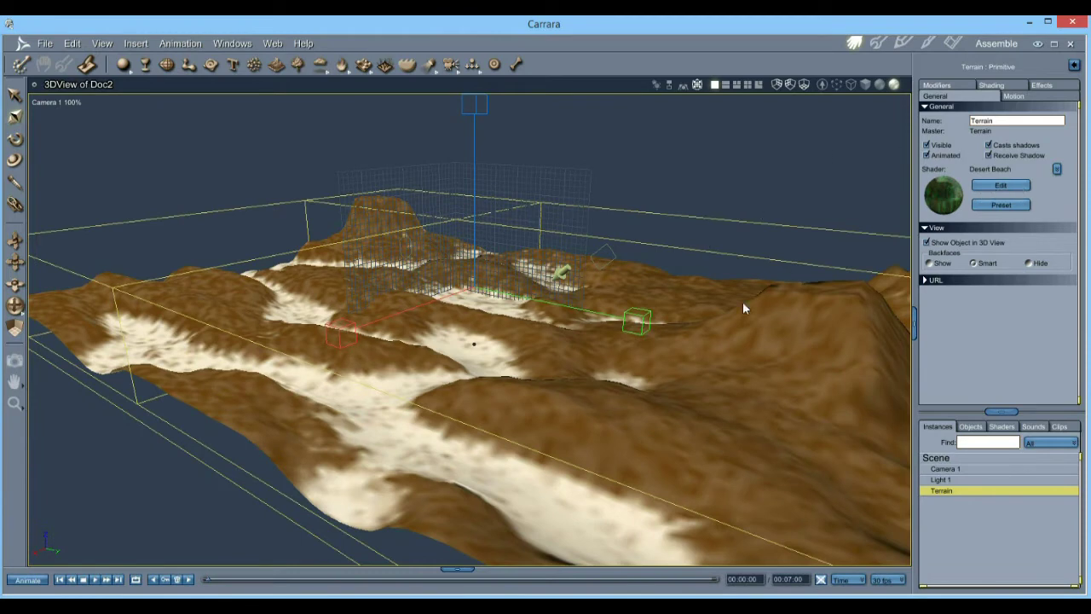
- Open the terrain's Desert Beach shader for editing and expand its Global Shader mixer
click(1003, 185)
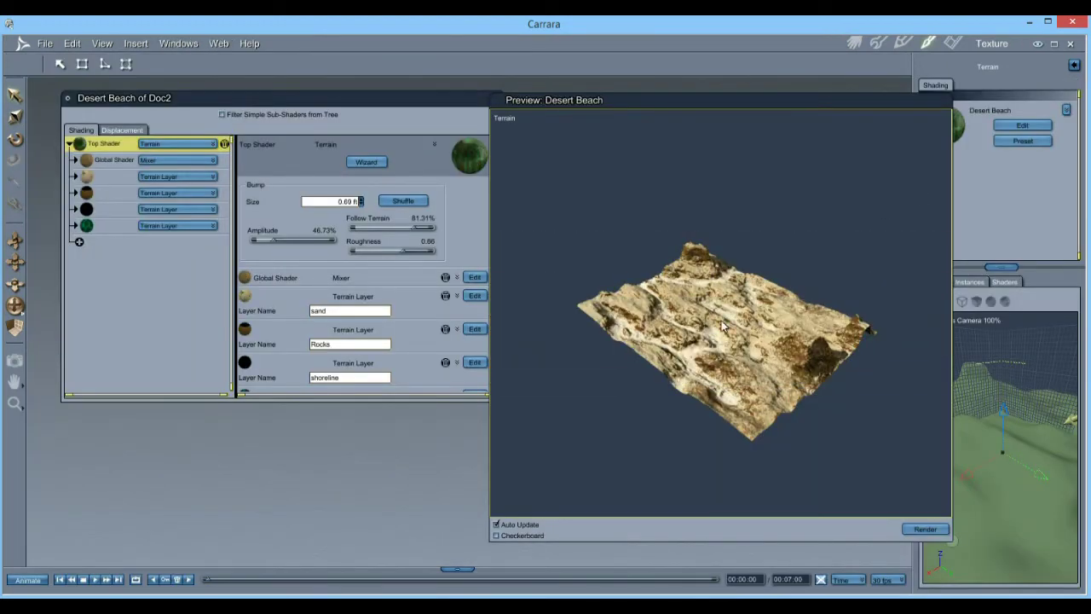
click(153, 146)
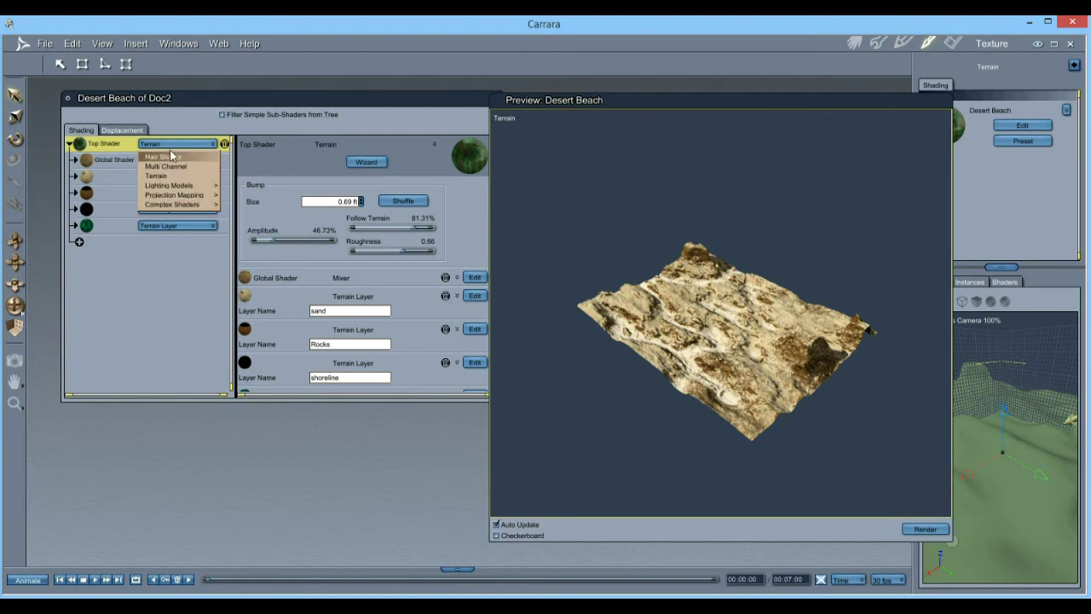
click(104, 160)
click(104, 161)
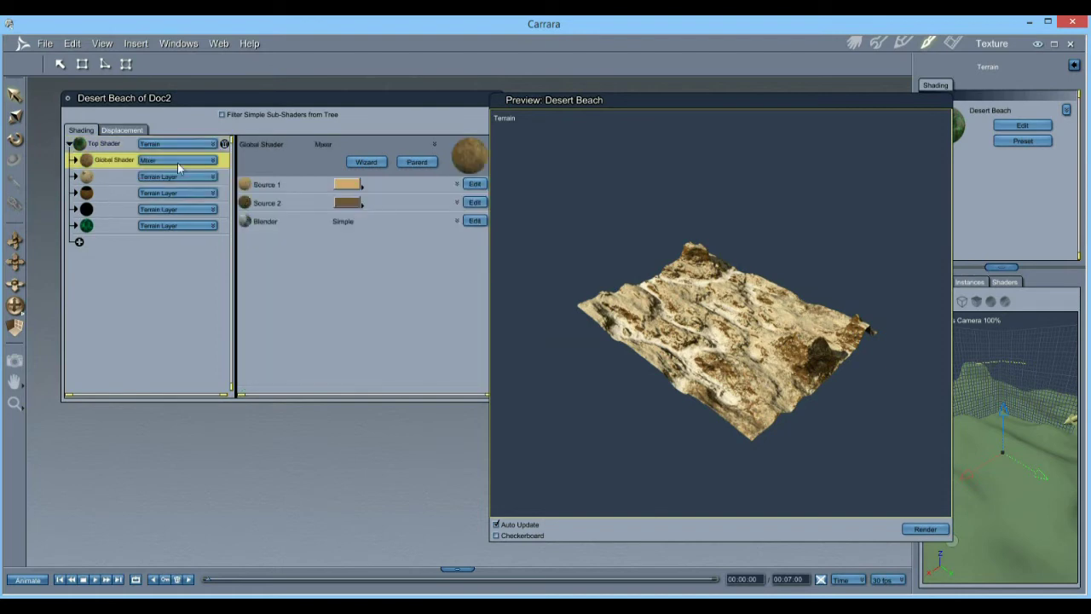
click(75, 160)
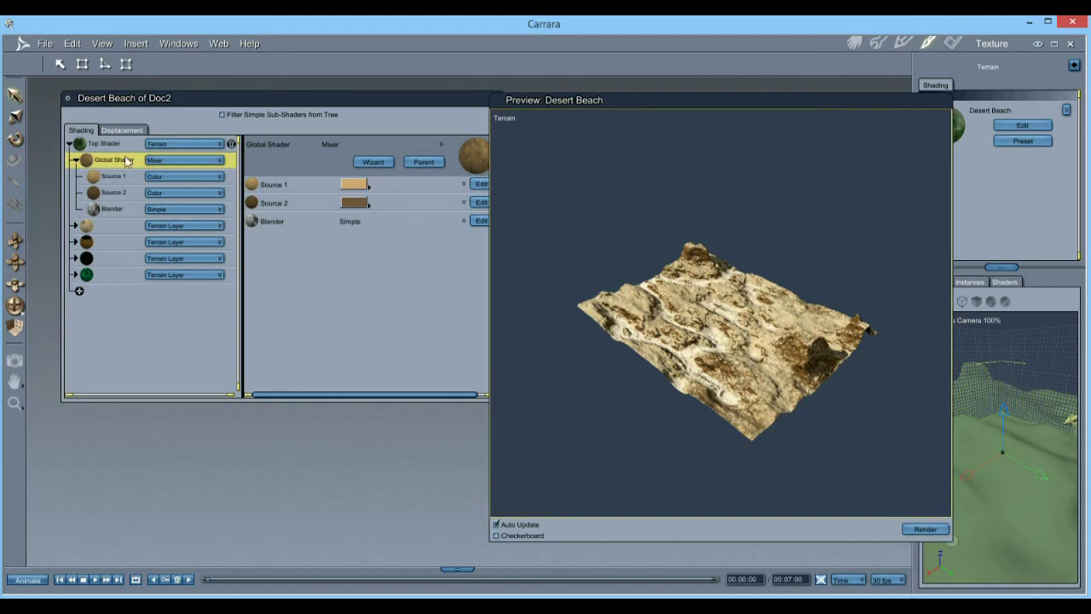
- Change the terrain's top shader type to Multi Channel and check the options available for its Color channel
click(189, 145)
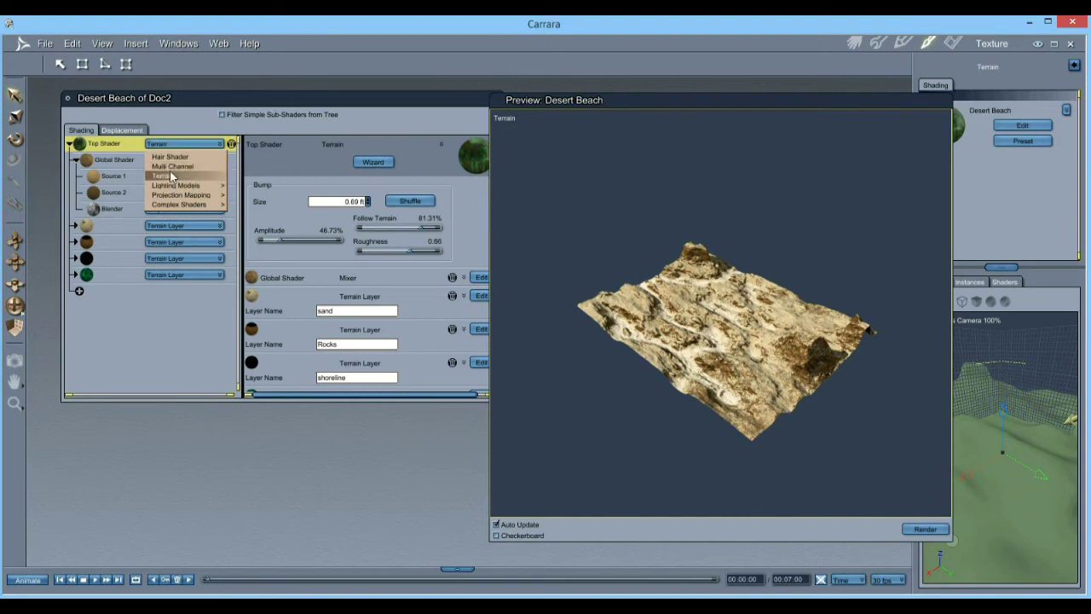
click(175, 166)
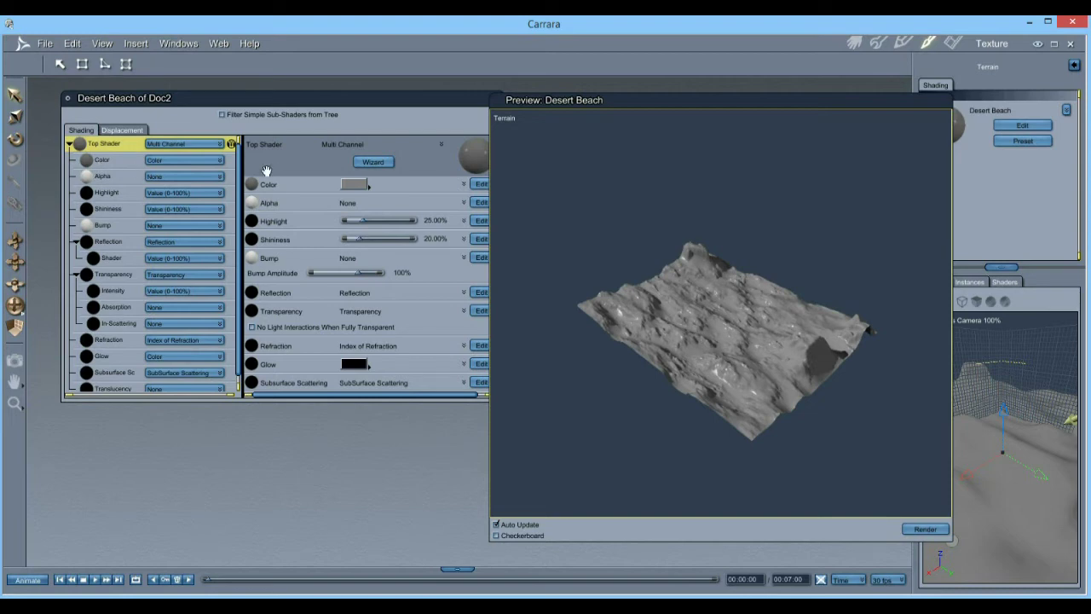
click(173, 160)
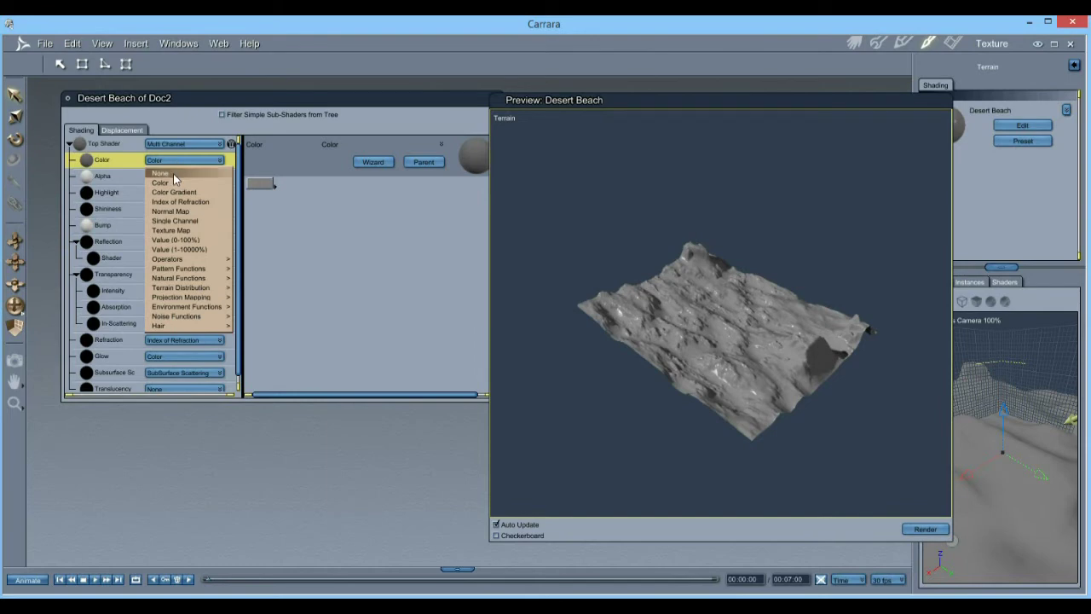
click(133, 161)
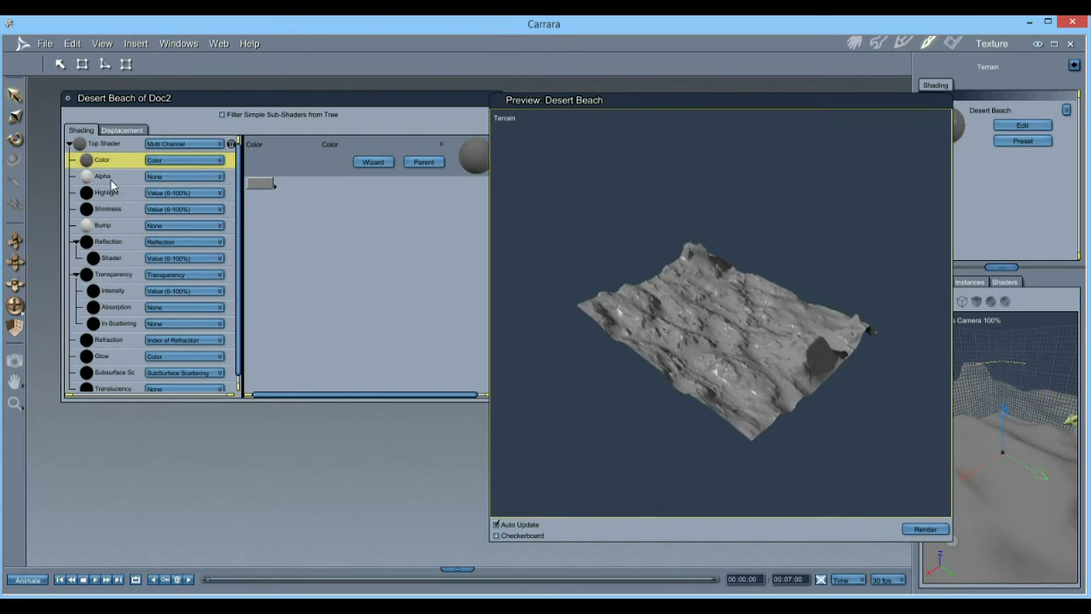
- Lower the shader's Highlight value to about 3% and set the Shininess channel to None
click(179, 193)
drag(277, 183, 255, 188)
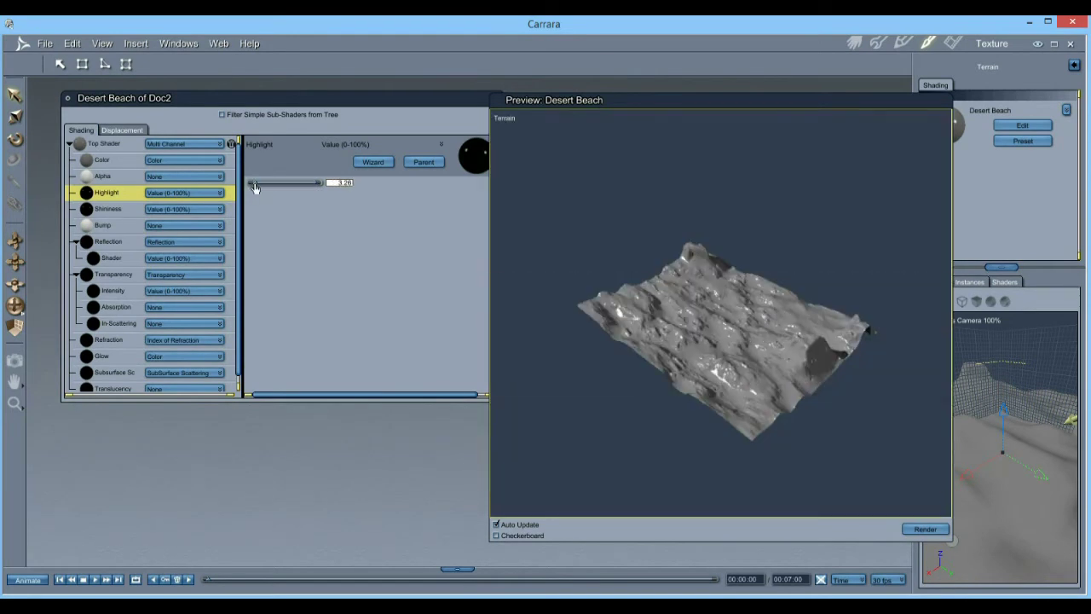
click(184, 209)
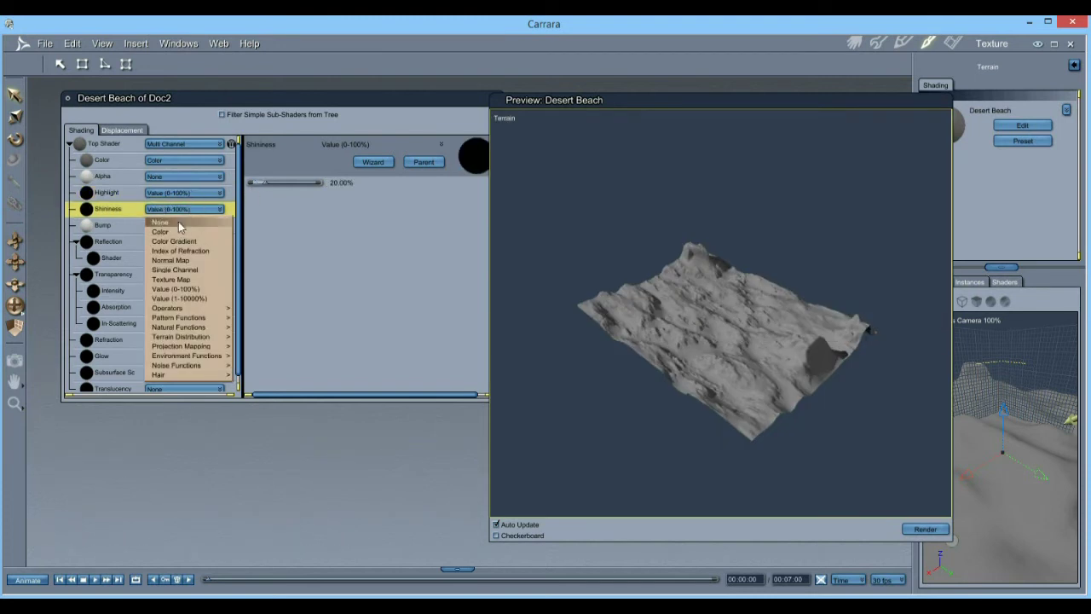
click(154, 221)
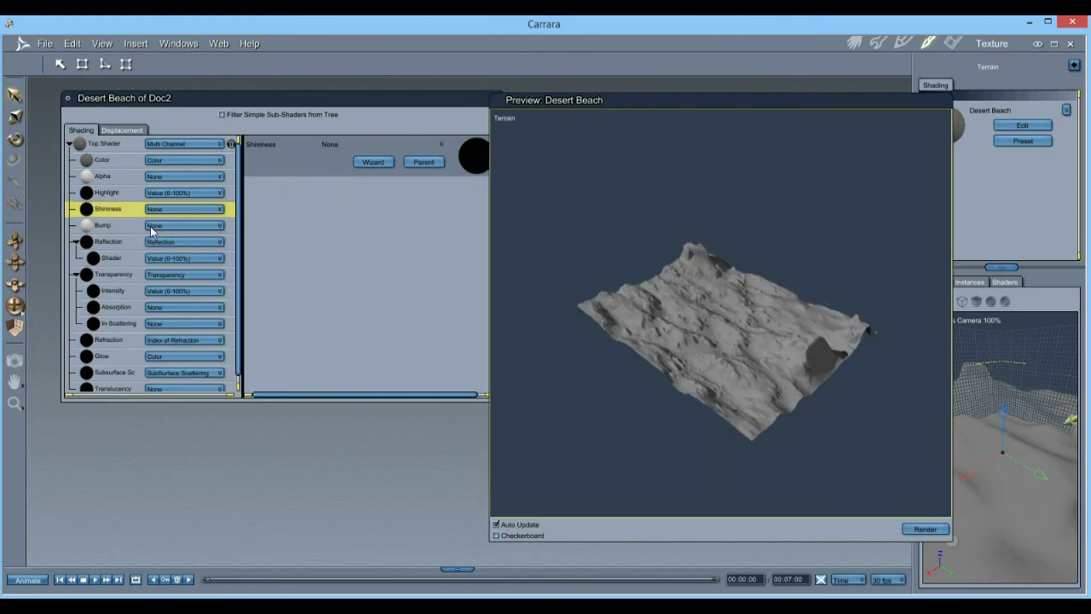
click(114, 227)
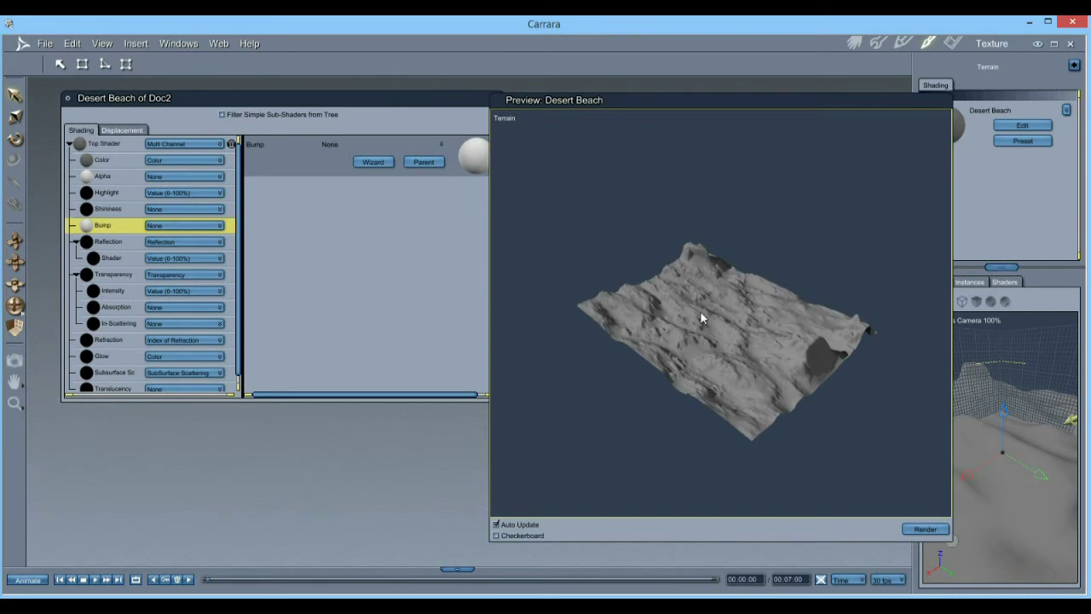
- Set the shader's Color channel to Texture Map
click(120, 159)
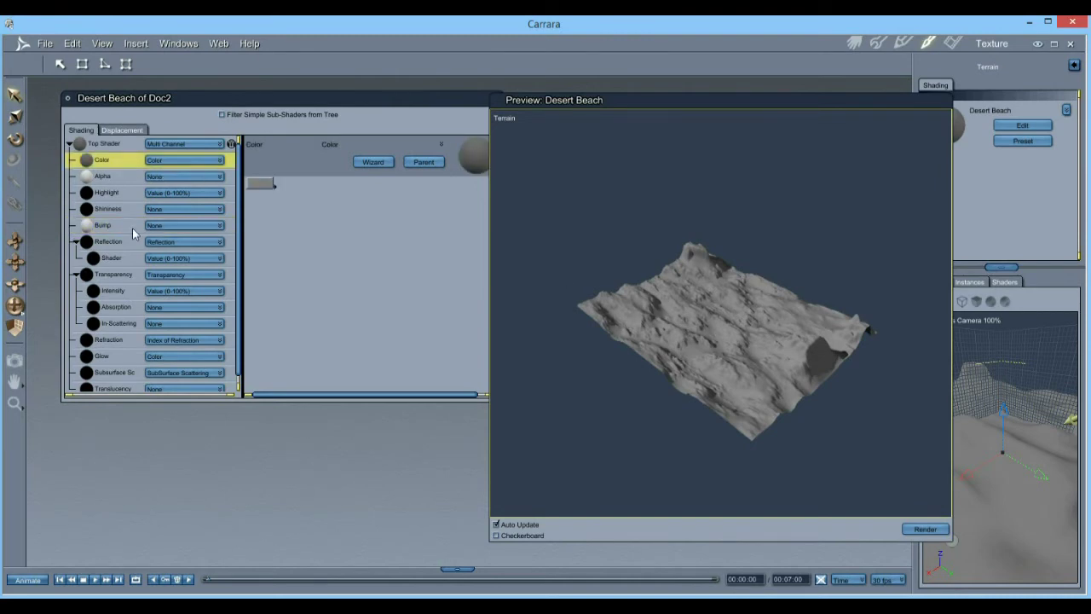
click(171, 160)
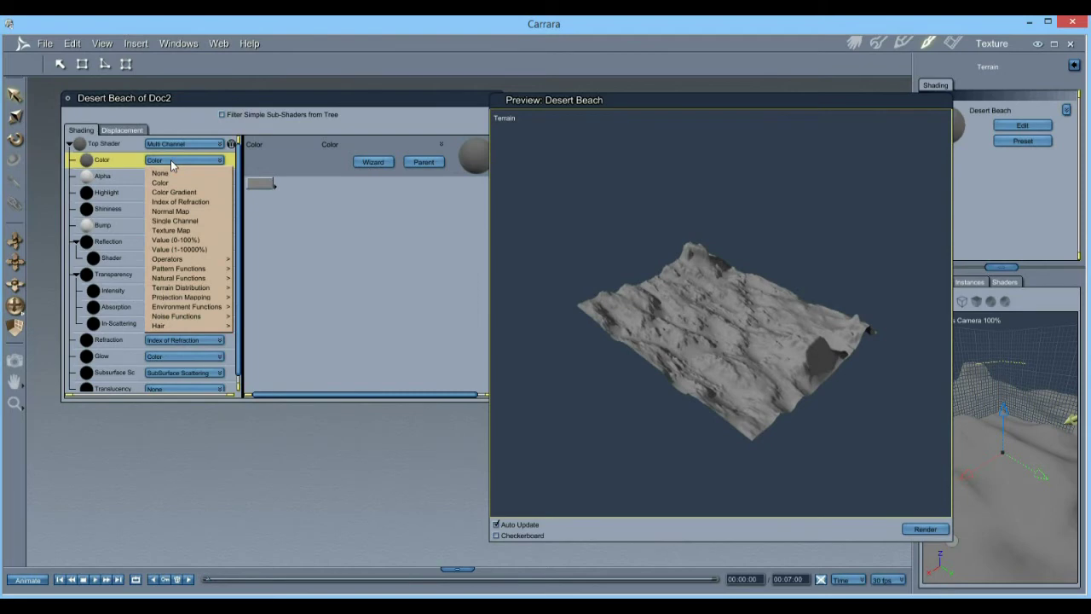
click(185, 231)
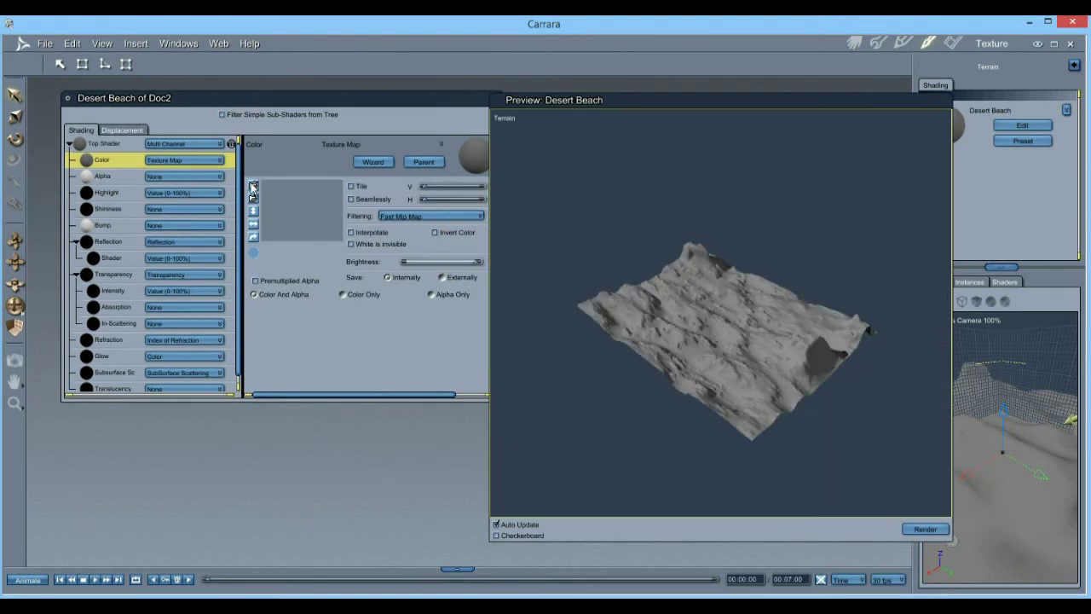
- Load seamless_1440x810-elevation2-texture.jpg as the Color channel's texture map, using the JPEG format
click(252, 186)
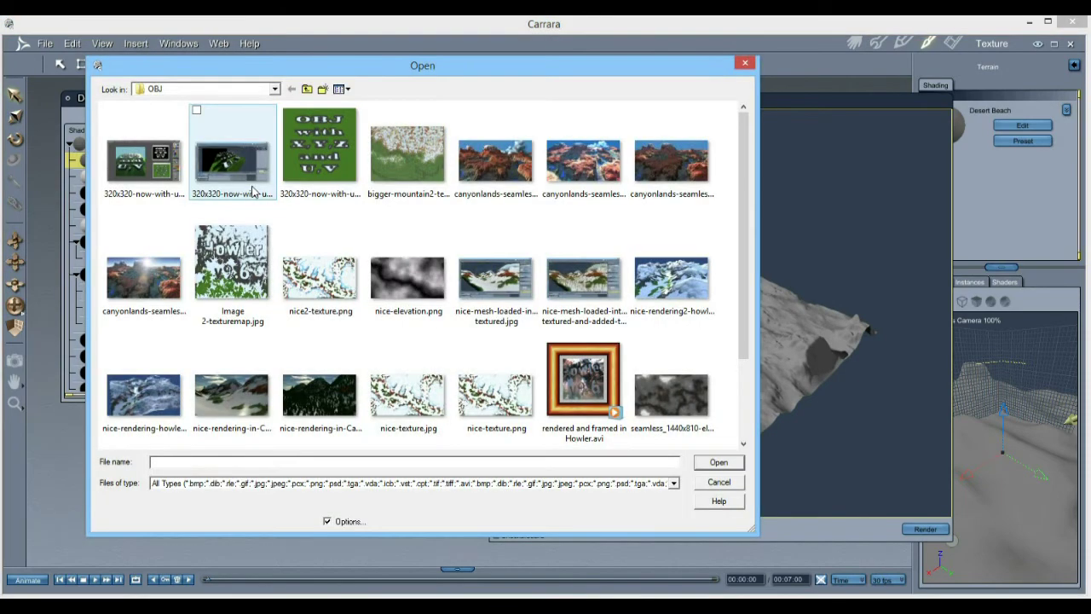
click(689, 371)
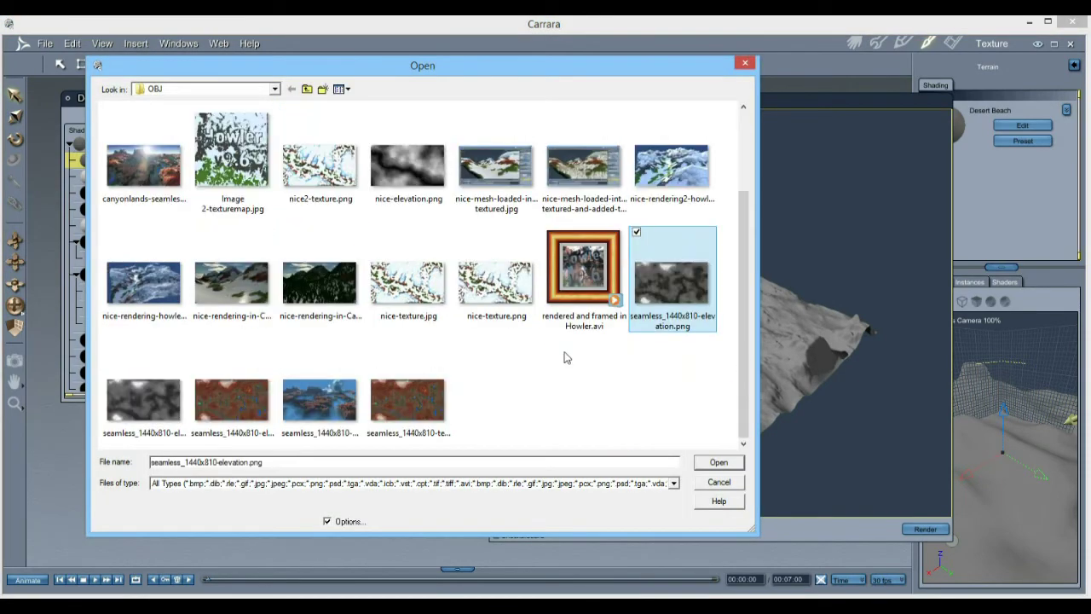
click(246, 402)
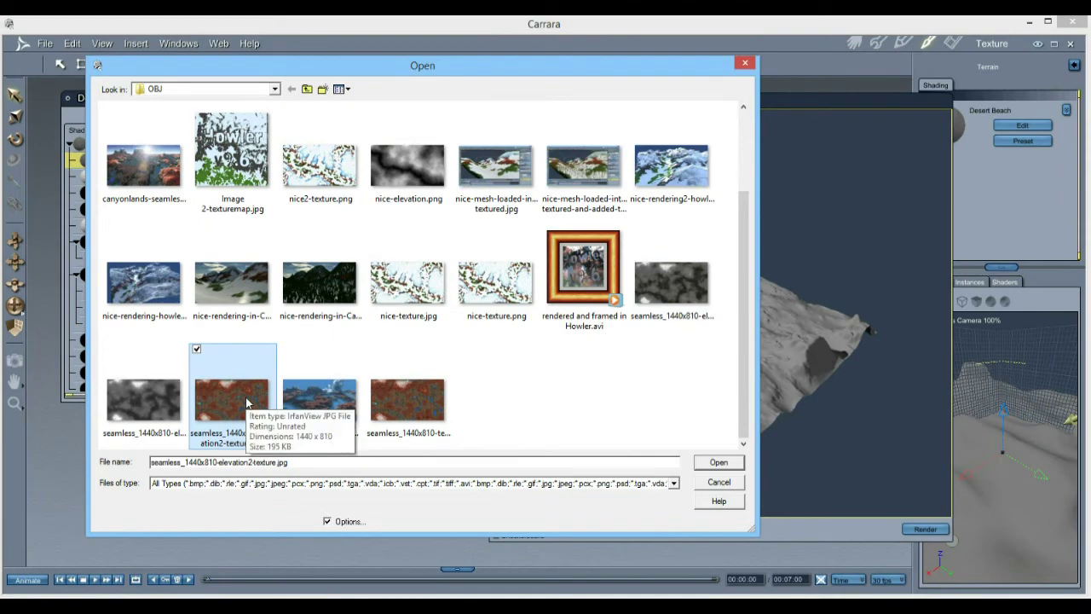
click(388, 403)
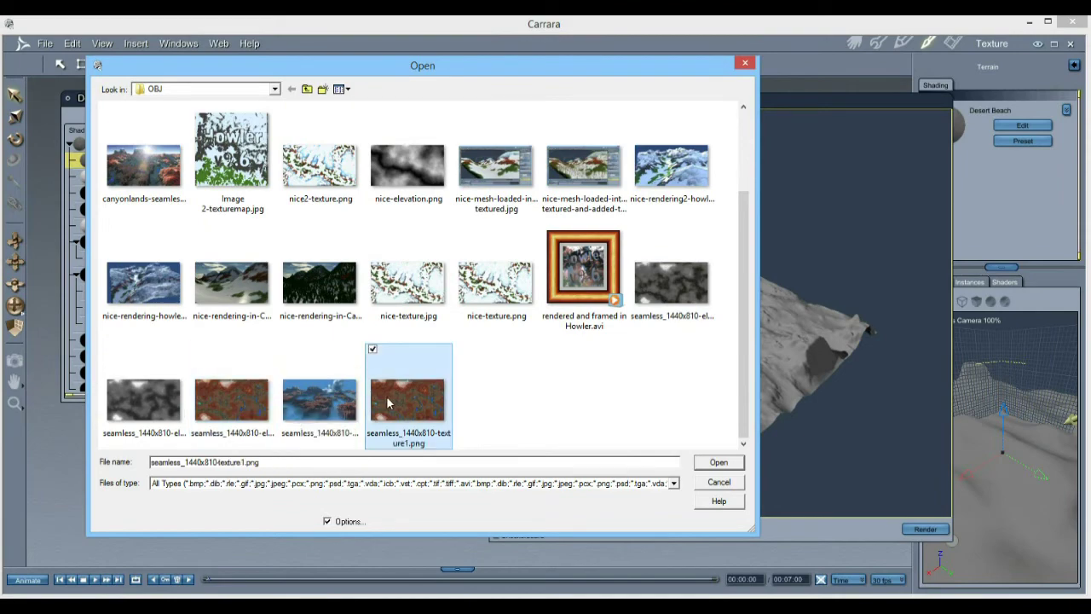
double_click(230, 395)
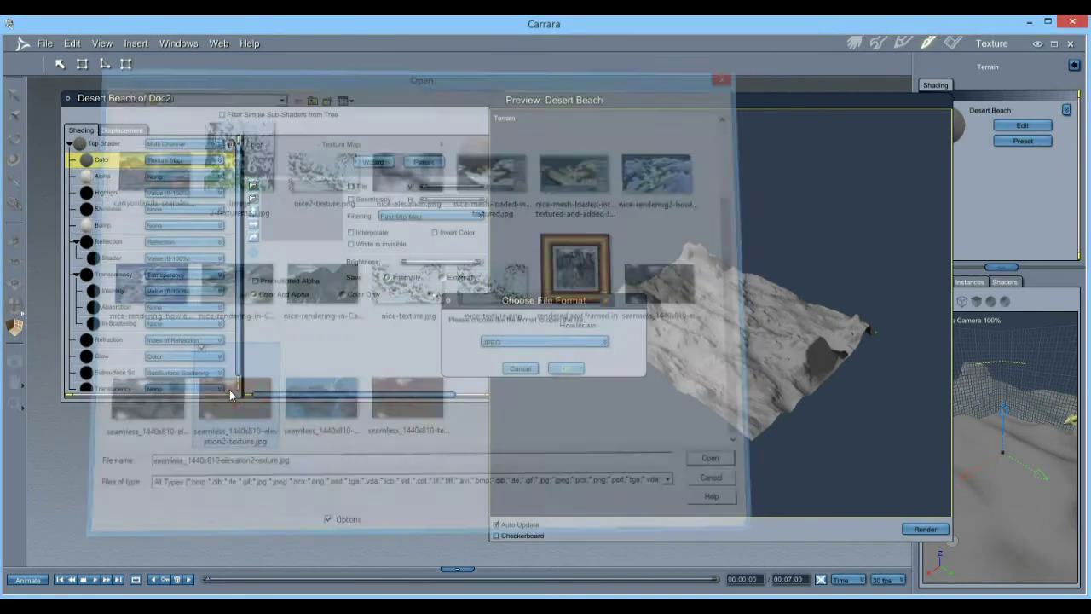
click(566, 369)
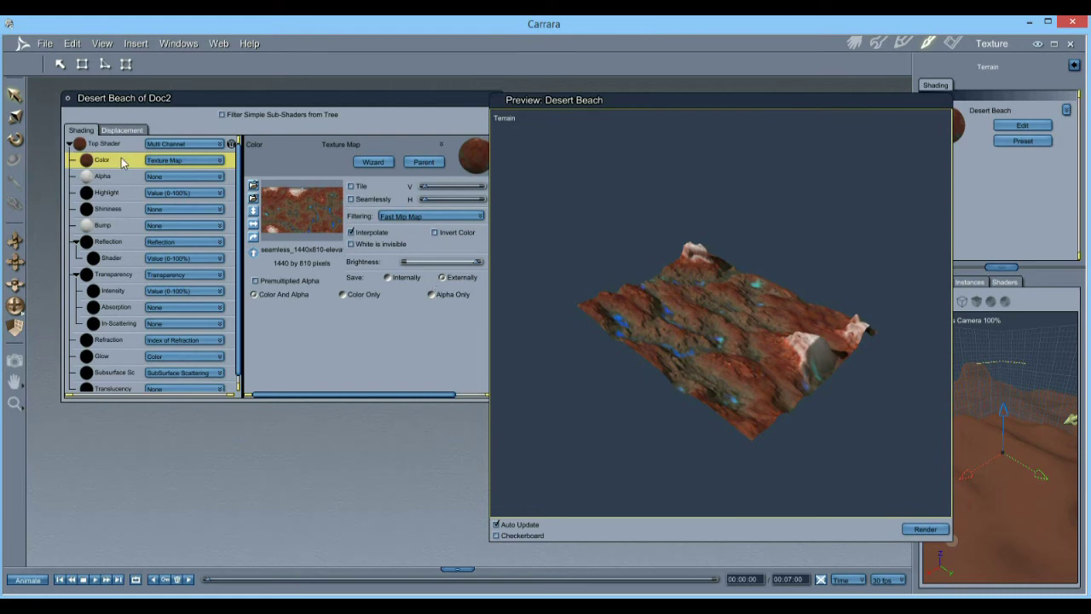
- Try to copy the Color channel's texture map to the Bump channel, and return it to Color
mouse_move(121, 157)
mouse_down()
mouse_move(136, 254)
mouse_move(183, 290)
mouse_move(113, 216)
mouse_move(123, 158)
mouse_up()
drag(128, 159, 122, 227)
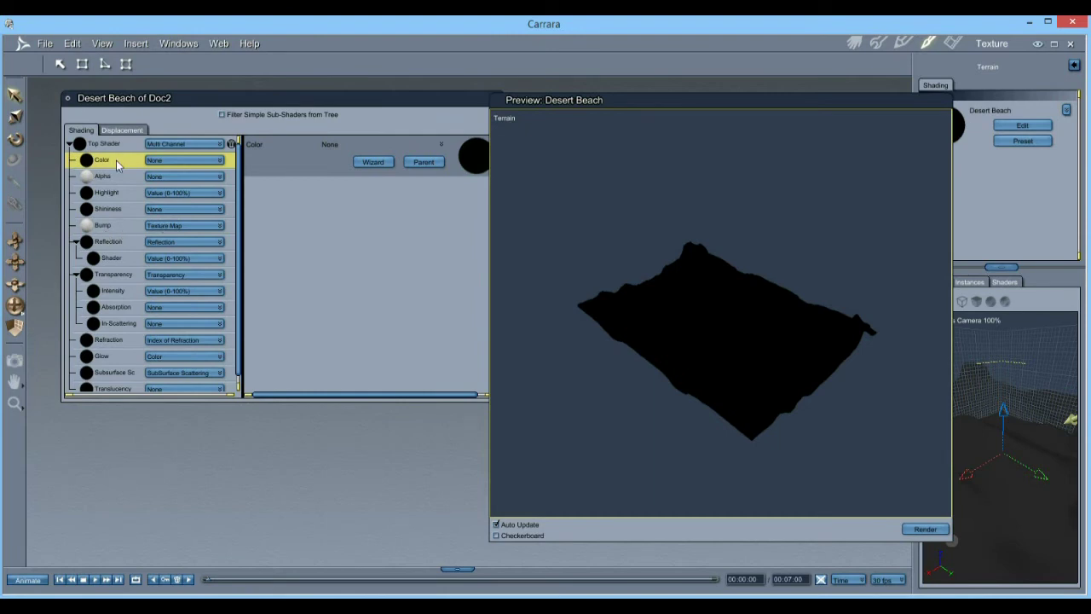
click(122, 226)
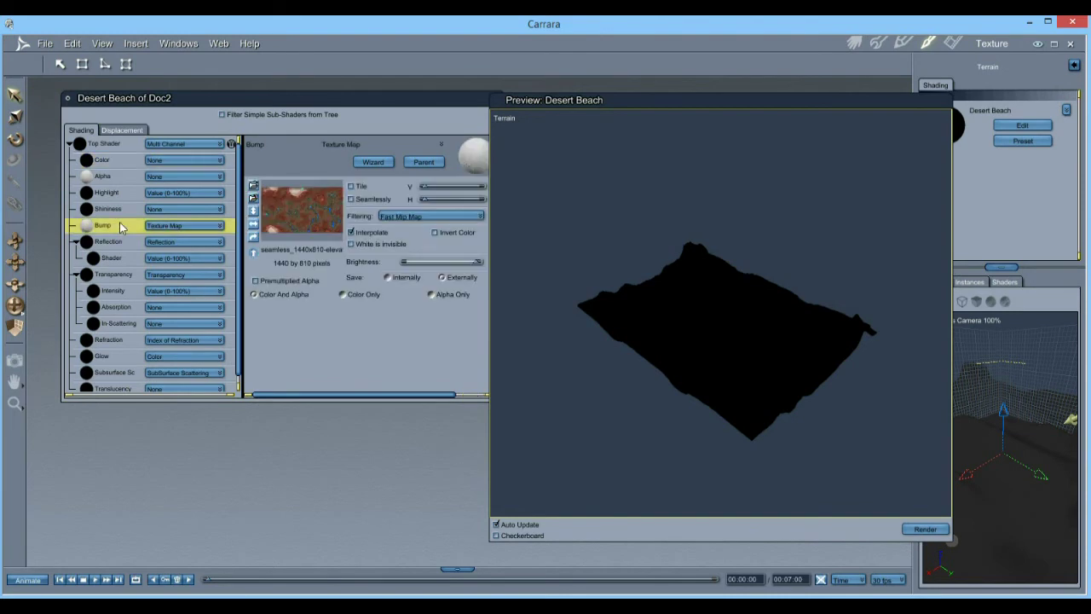
drag(122, 228, 122, 158)
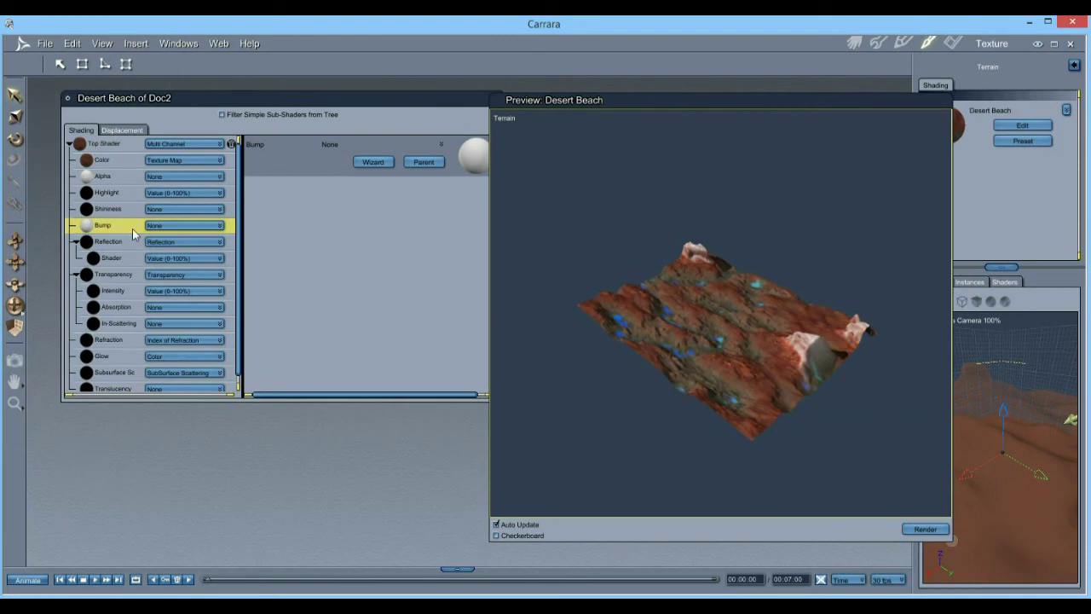
- Copy the Color texture map into the Bump channel, keeping the original, and lower the Bump map's brightness to well below half
click(125, 162)
drag(122, 166, 123, 225)
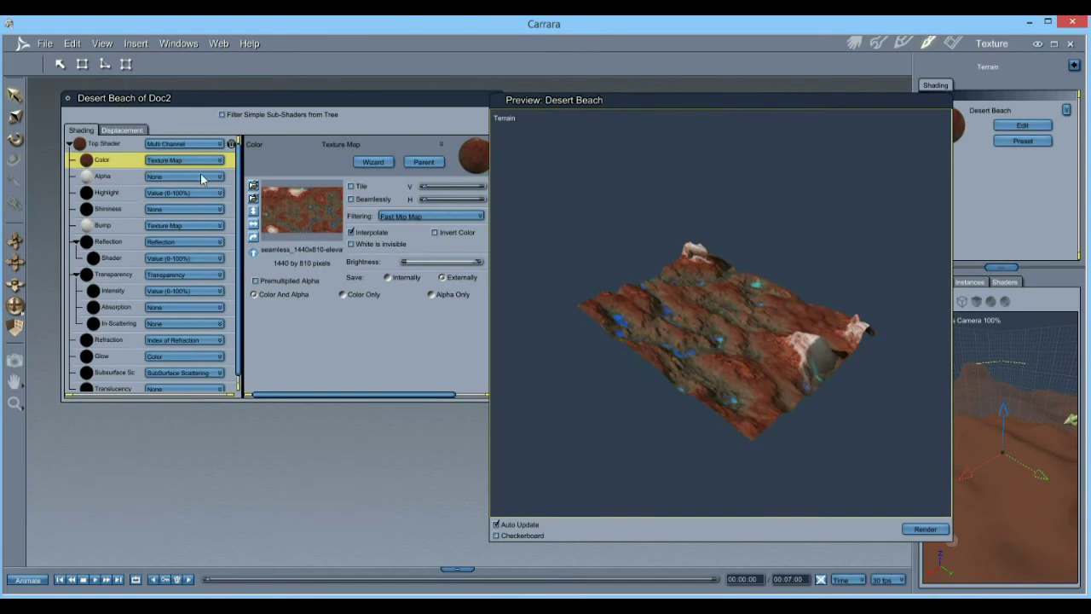
mouse_move(477, 262)
mouse_down()
mouse_move(434, 267)
mouse_move(478, 266)
mouse_up()
click(128, 226)
drag(471, 265, 425, 266)
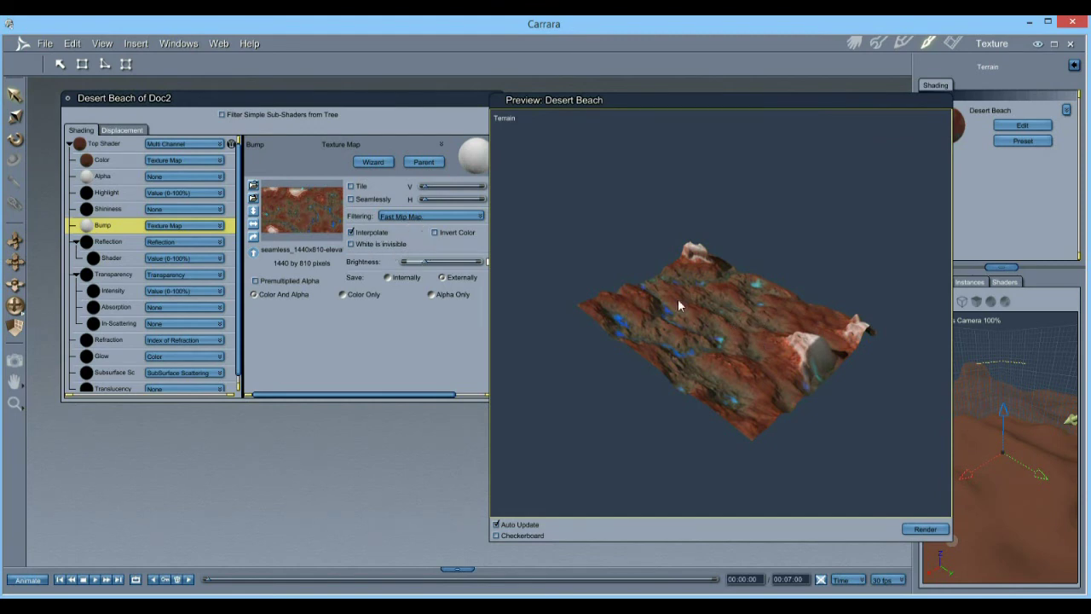
- Return to the Assemble room and stretch the terrain vertically so its relief is somewhat taller
click(854, 42)
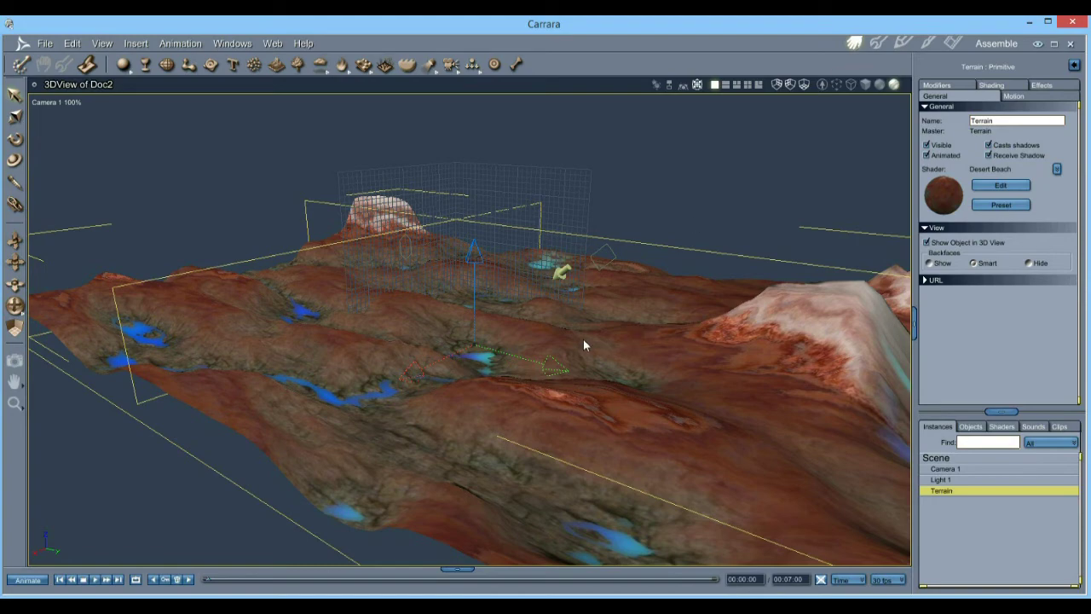
middle_drag(510, 344, 526, 387)
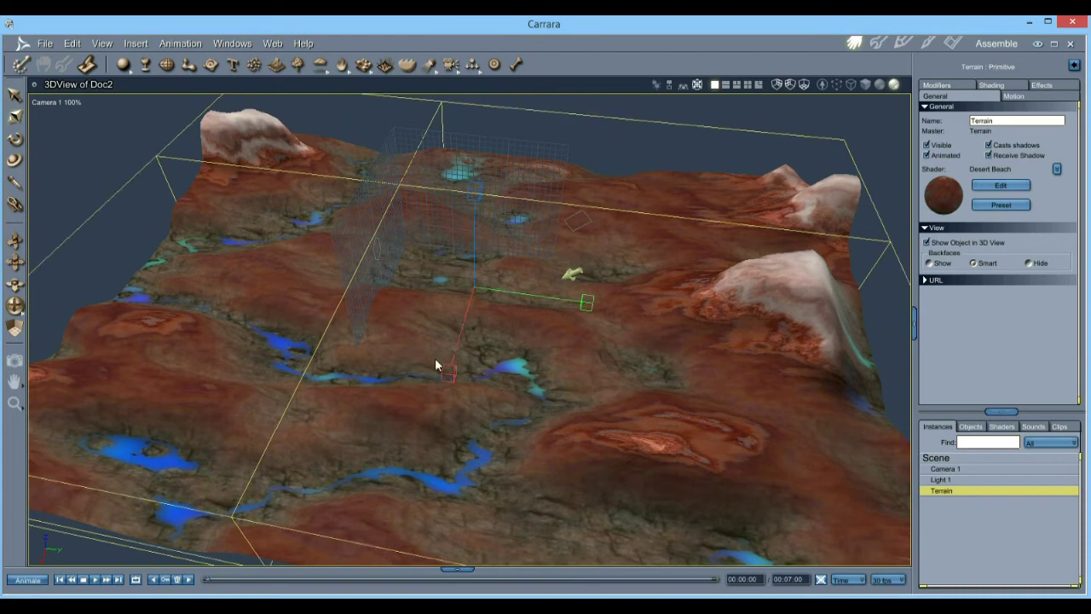
middle_drag(441, 370, 404, 474)
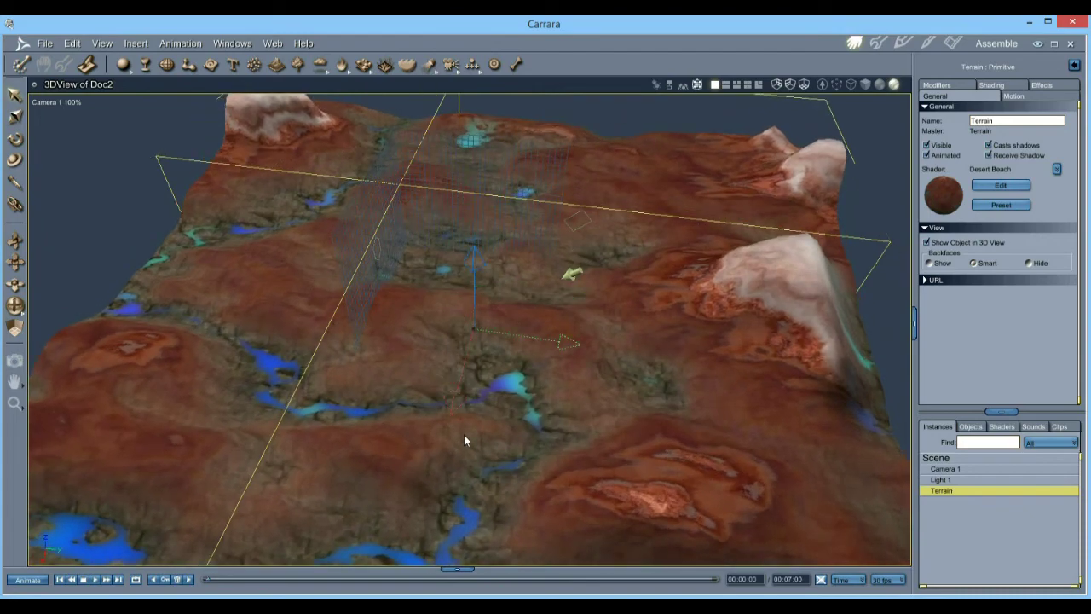
middle_drag(491, 450, 435, 356)
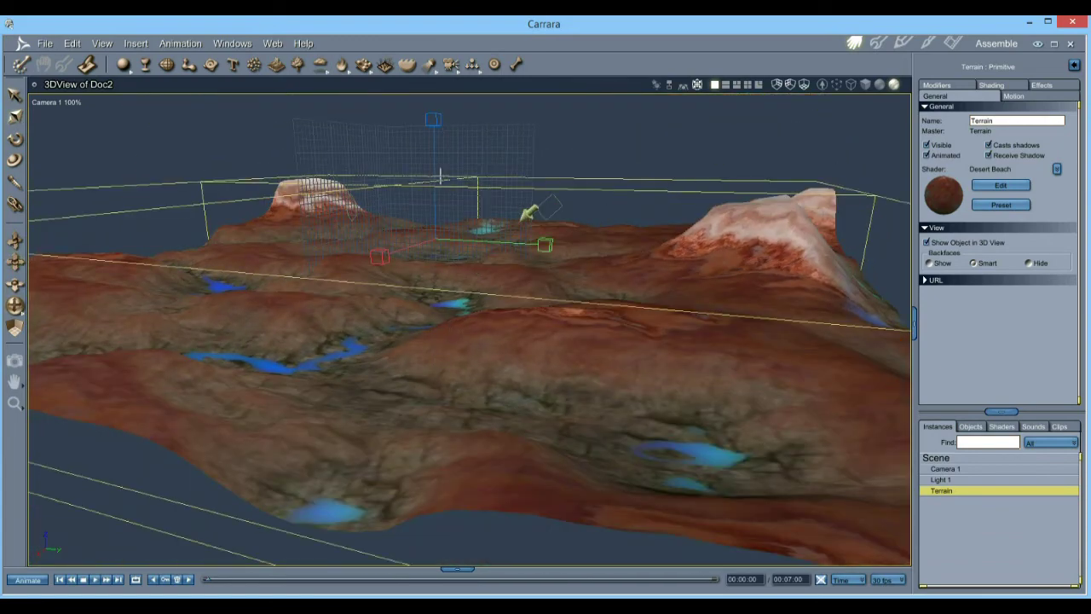
mouse_move(435, 117)
mouse_down()
mouse_move(433, 72)
mouse_move(429, 122)
mouse_move(422, 80)
mouse_move(417, 112)
mouse_up()
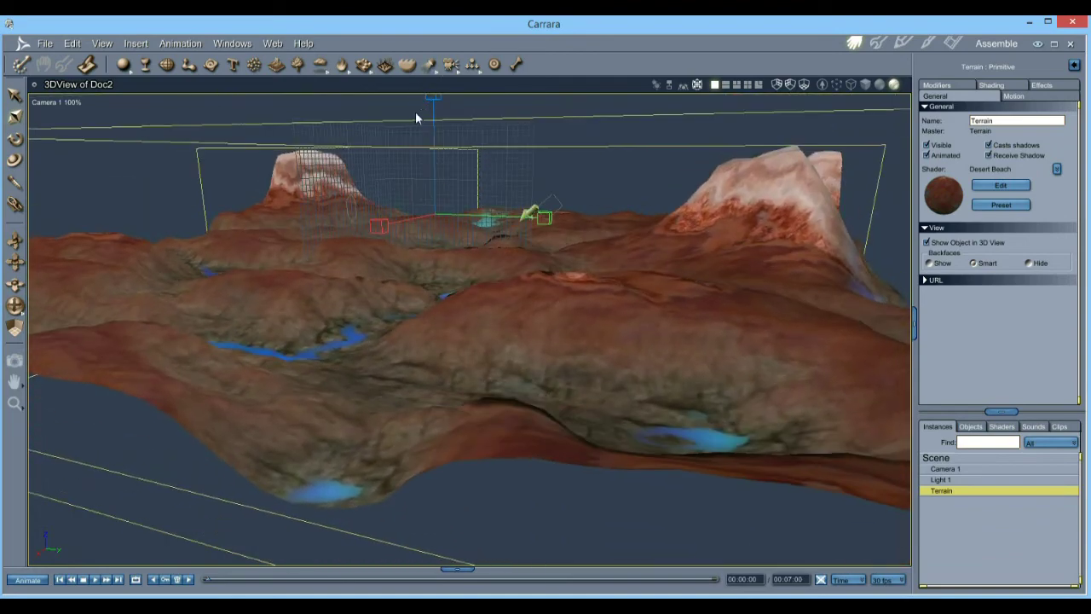
- Test-render an area covering most of the 3D view, with the twin peaks and the river valley in frame
drag(354, 284, 448, 285)
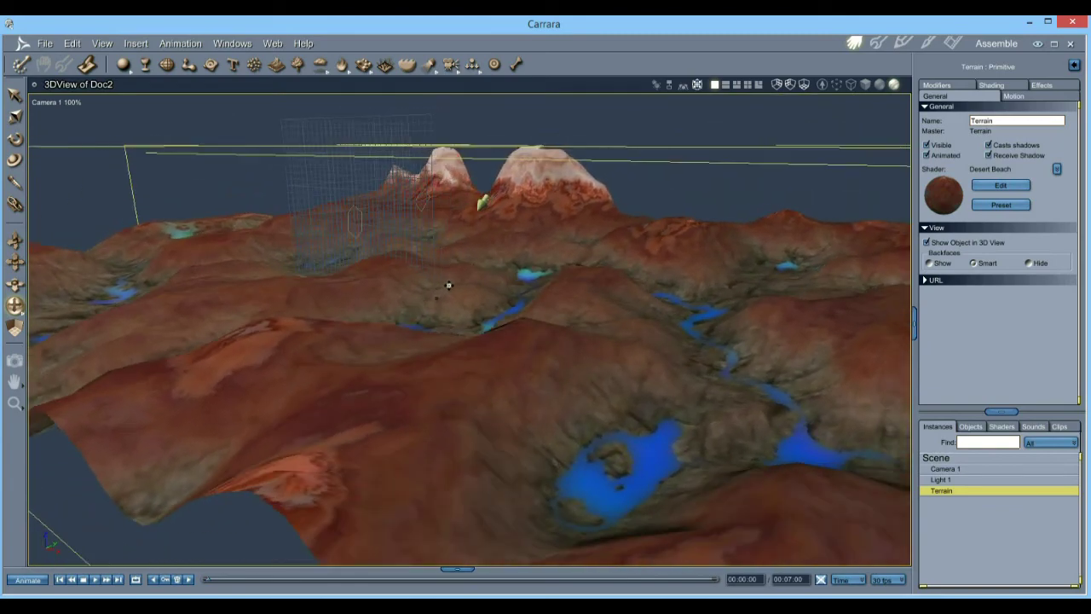
drag(547, 248, 397, 251)
key(r)
drag(890, 118, 138, 439)
drag(53, 507, 49, 544)
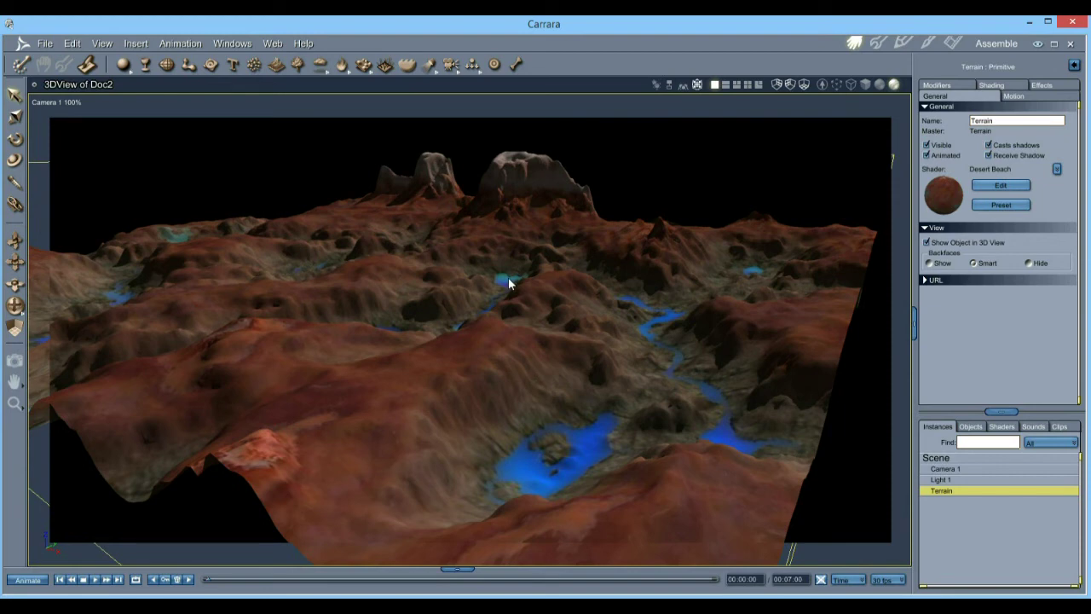
click(46, 43)
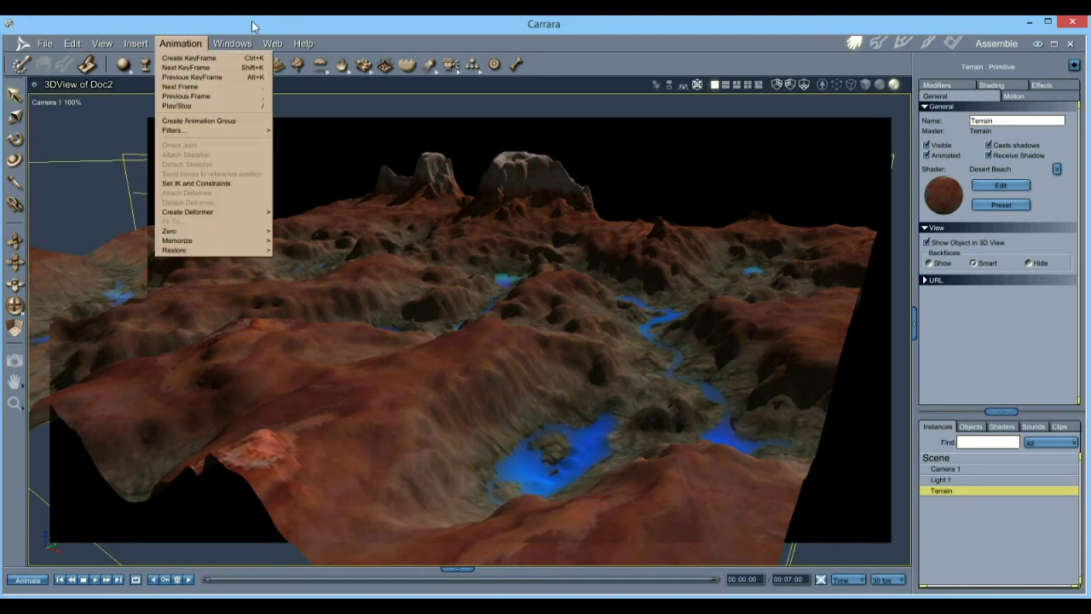
click(569, 43)
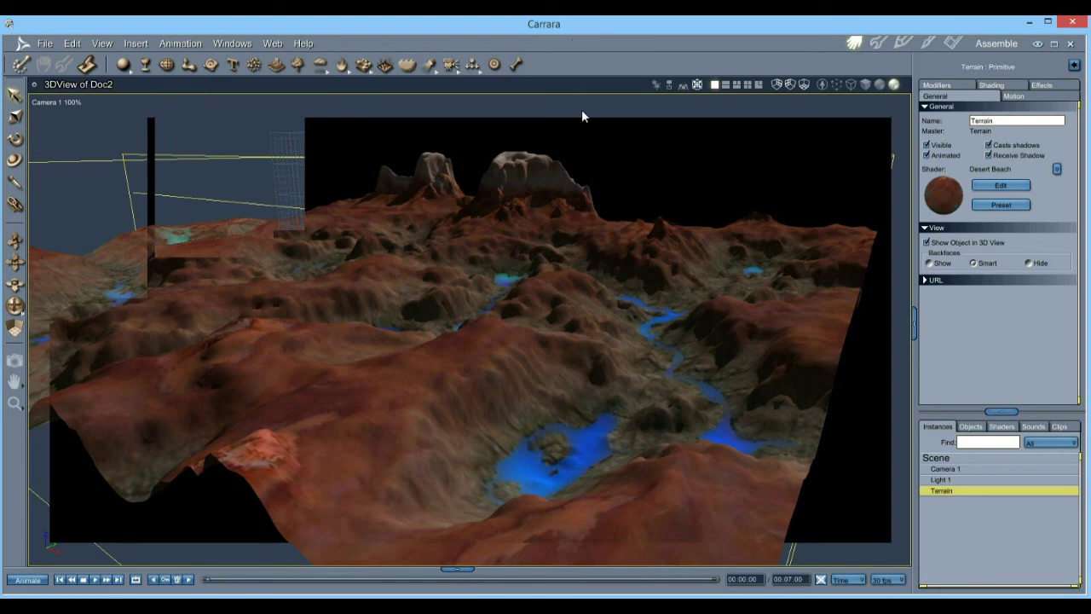
- Examine the textured terrain from several distances and angles, including low views across the lakes and river towards the peaks
drag(511, 373, 500, 393)
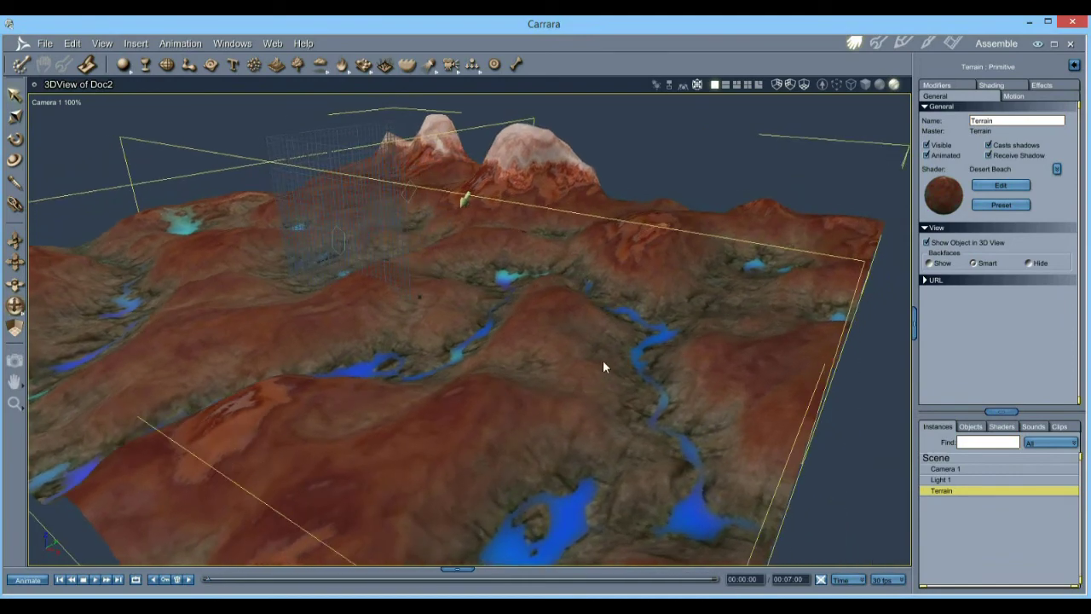
key(1)
drag(594, 200, 626, 332)
key(2)
drag(514, 251, 546, 378)
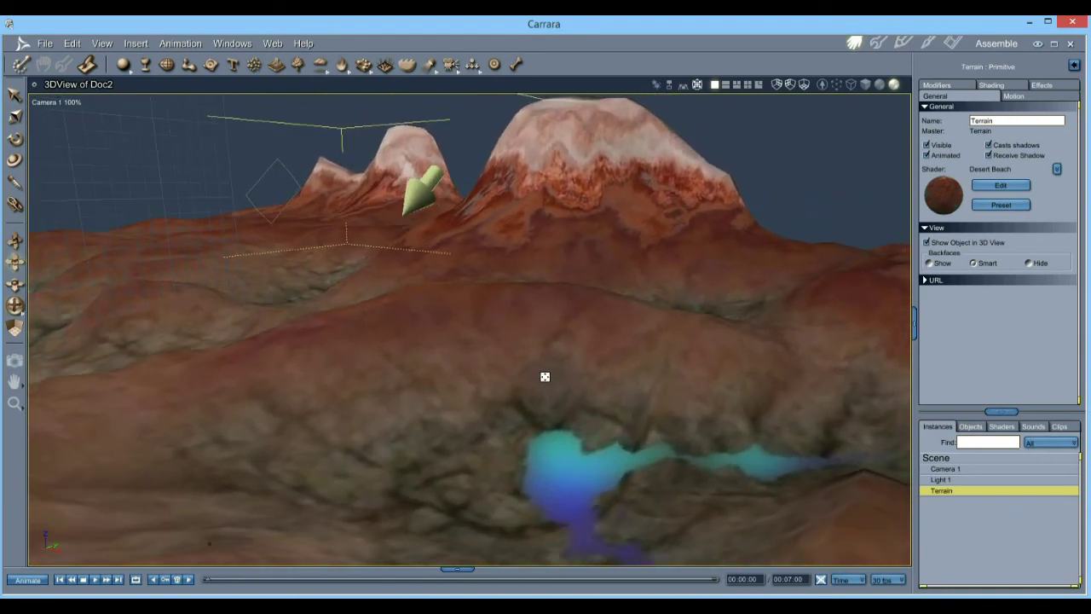
drag(637, 410, 650, 387)
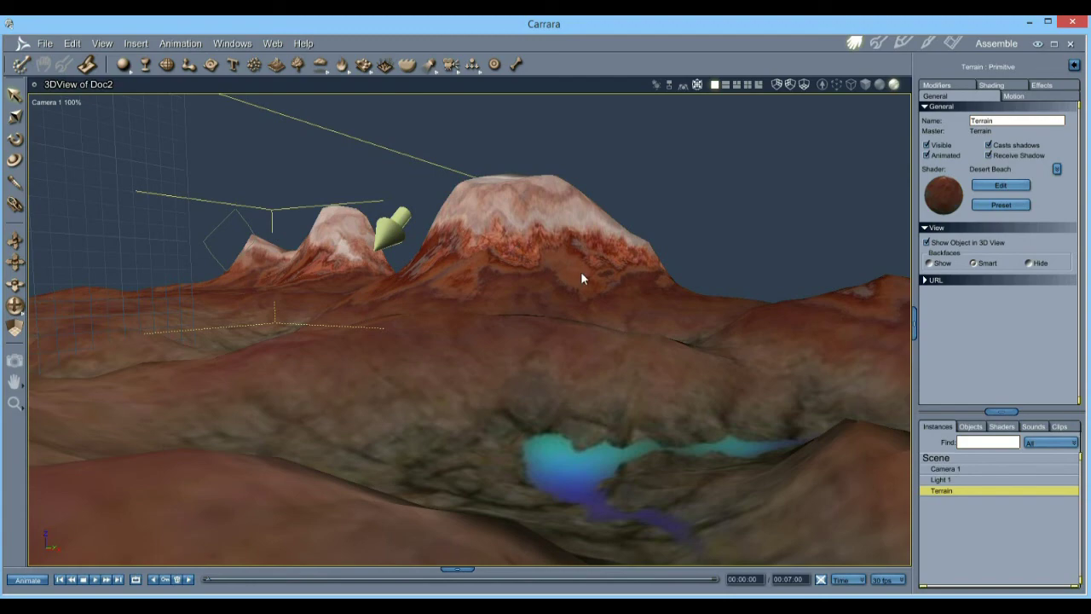
drag(452, 327, 485, 434)
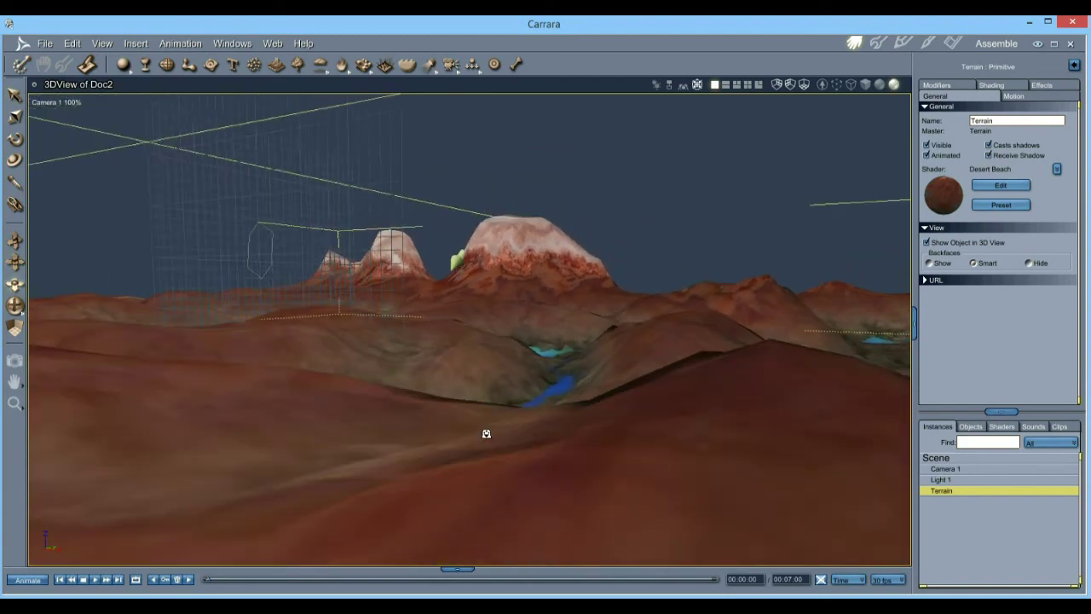
drag(482, 307, 494, 341)
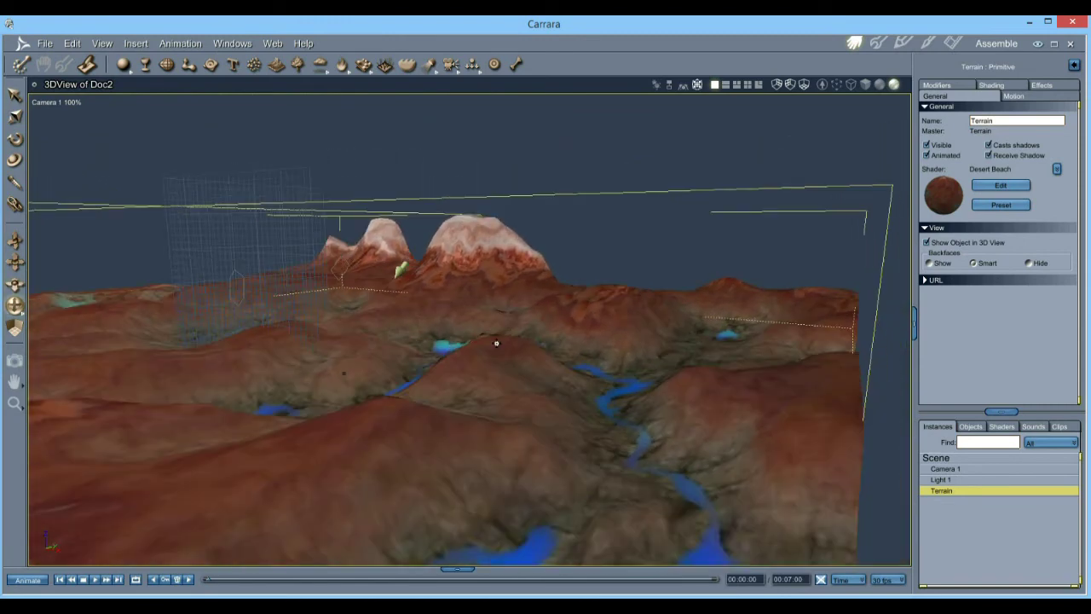
drag(399, 329, 499, 285)
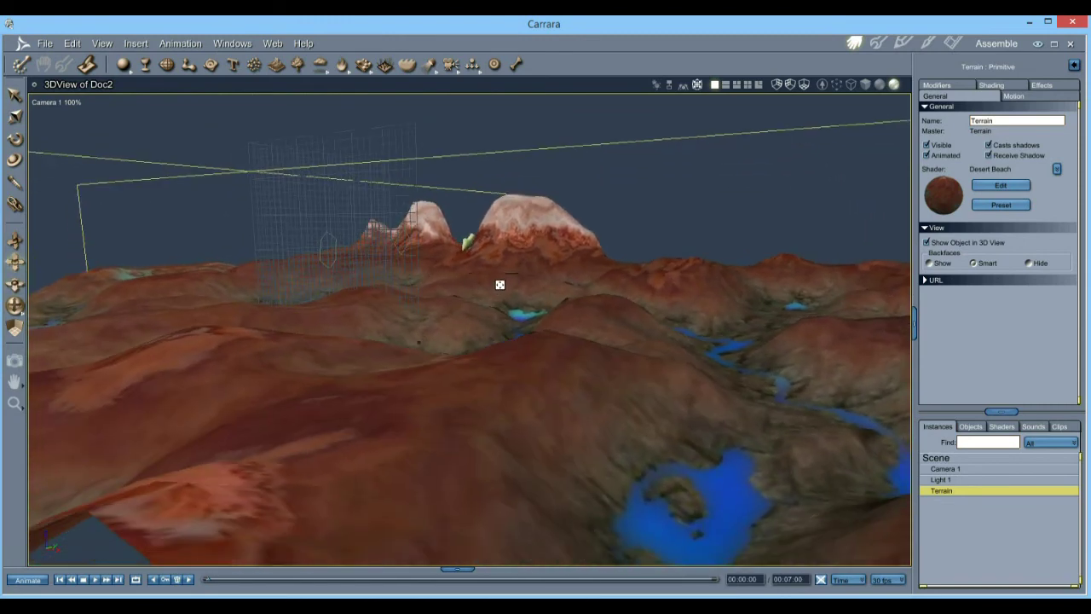
drag(557, 368, 646, 337)
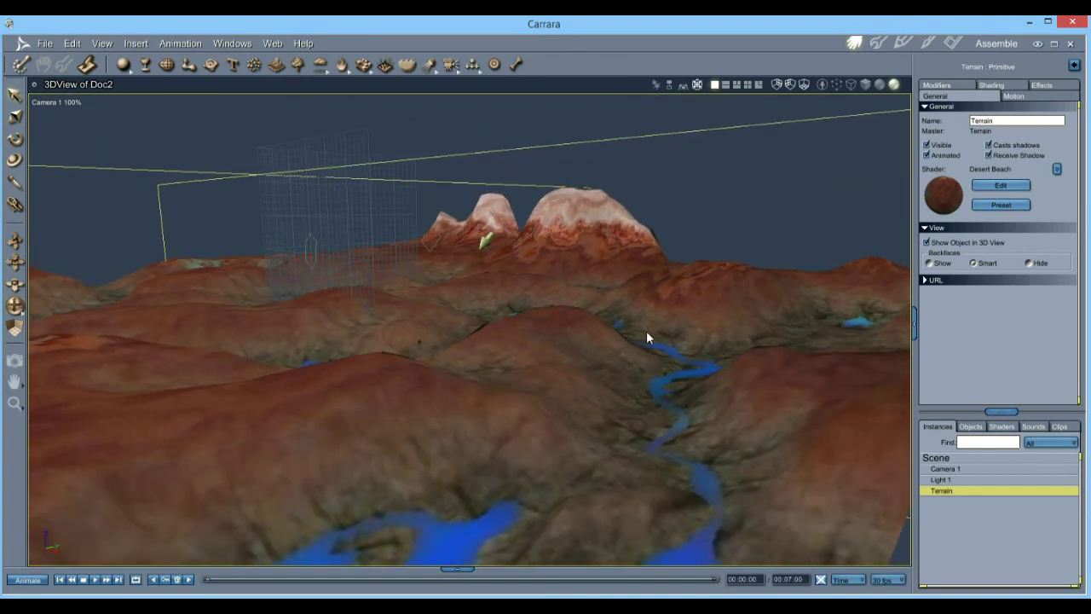